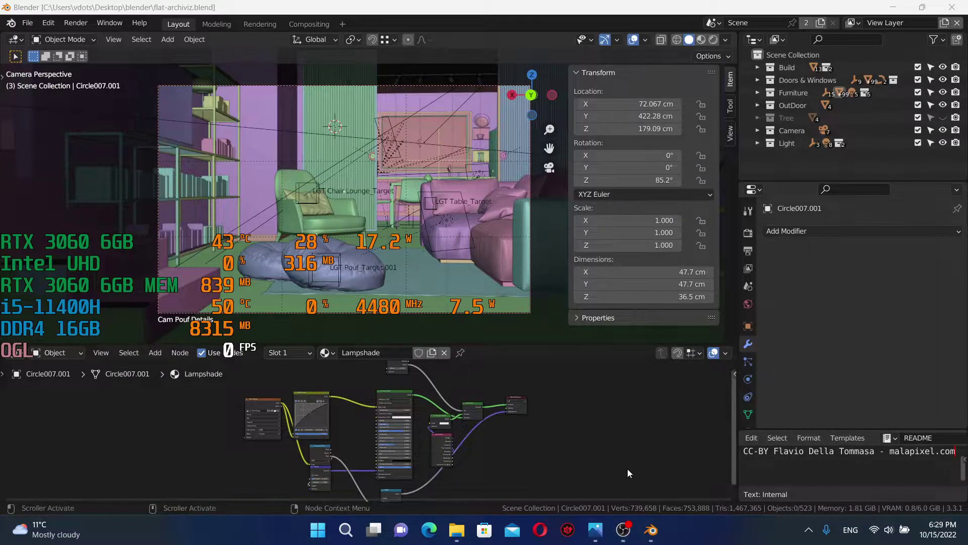
- Show the Gigabyte G5 laptop photo, return to Blender, then bring the photo up again
click(596, 530)
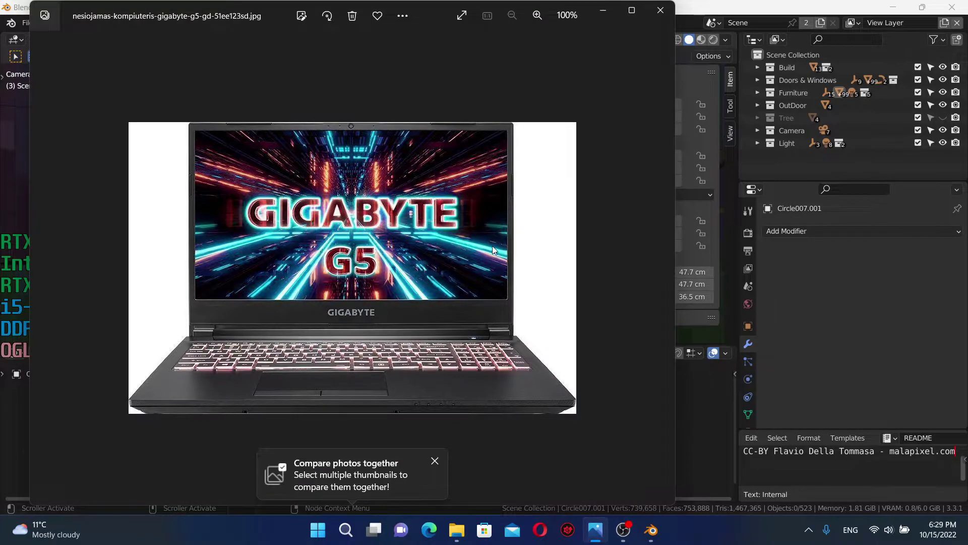
click(16, 273)
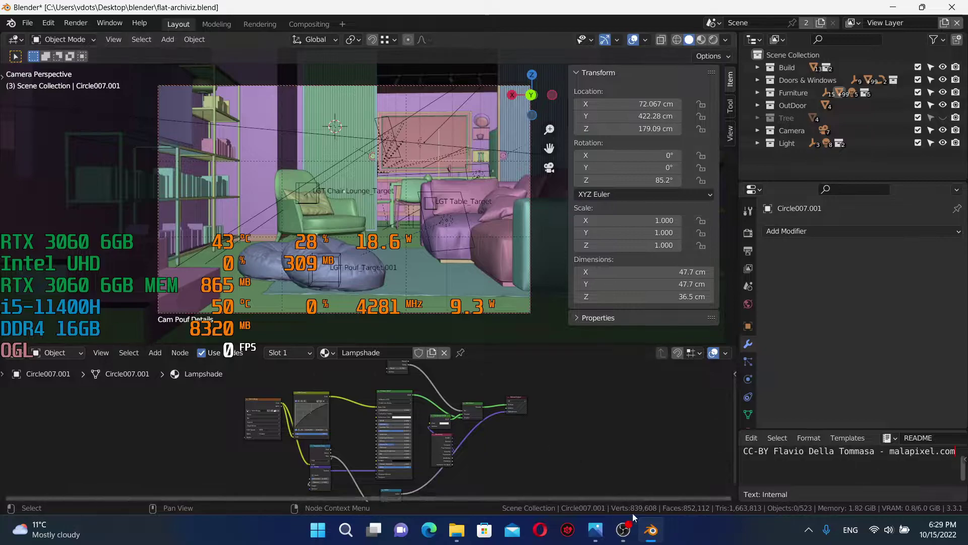
click(595, 530)
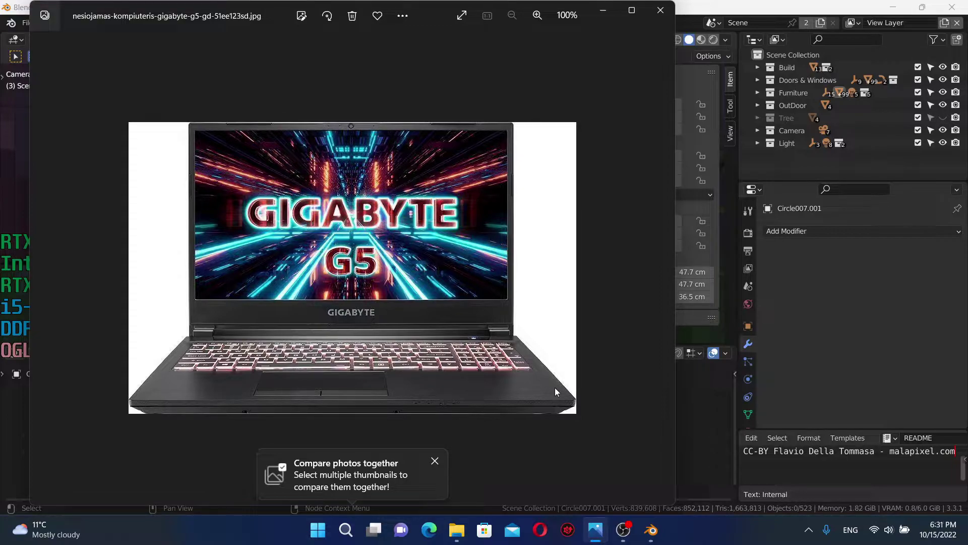
- Bring Blender forward, view the blender folder's six project files, then return to the flat-archiviz scene
click(687, 385)
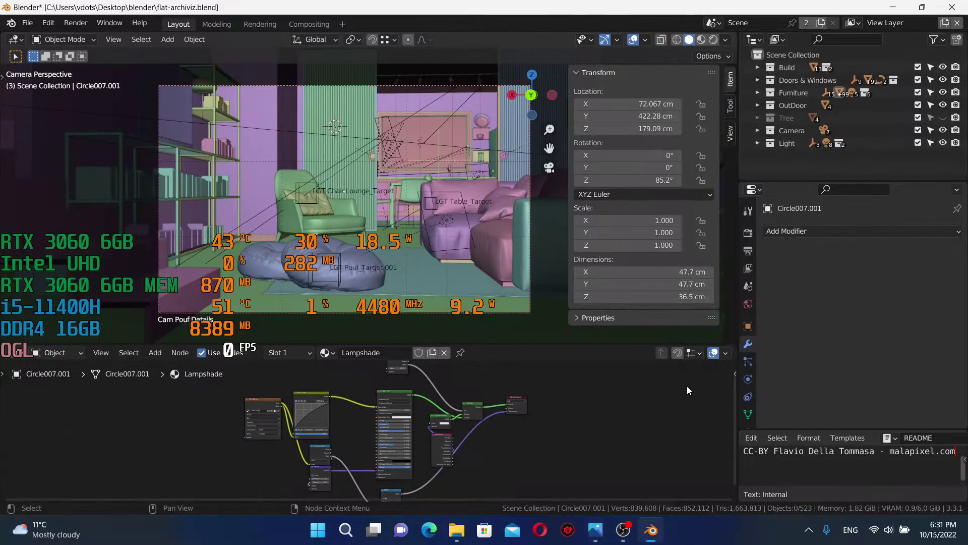
click(456, 530)
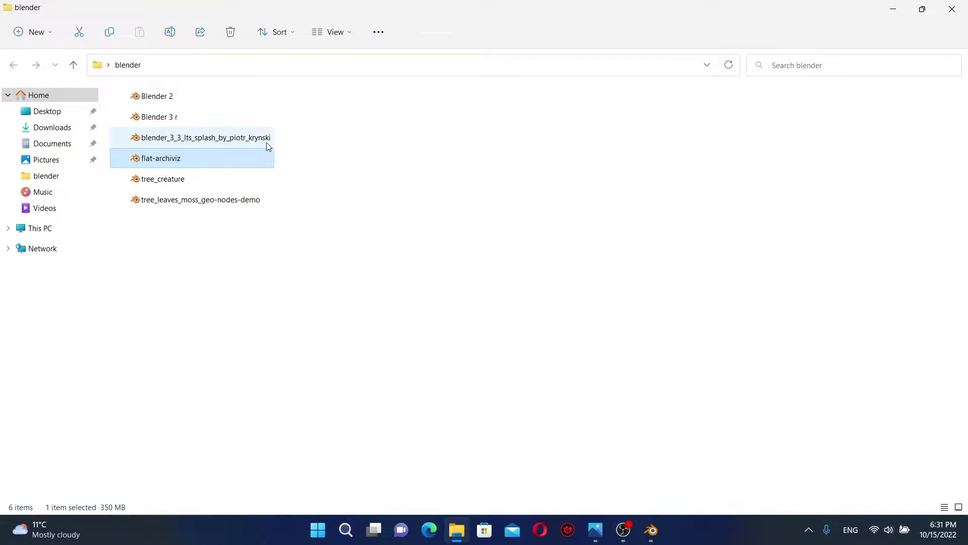
click(651, 530)
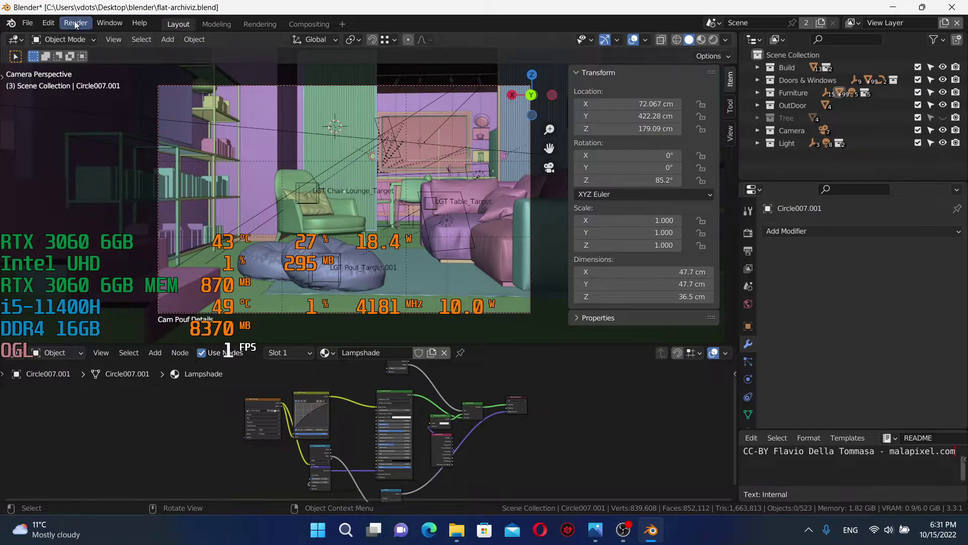
- Check the OptiX GPU render devices in Preferences > System, then close Preferences
click(51, 25)
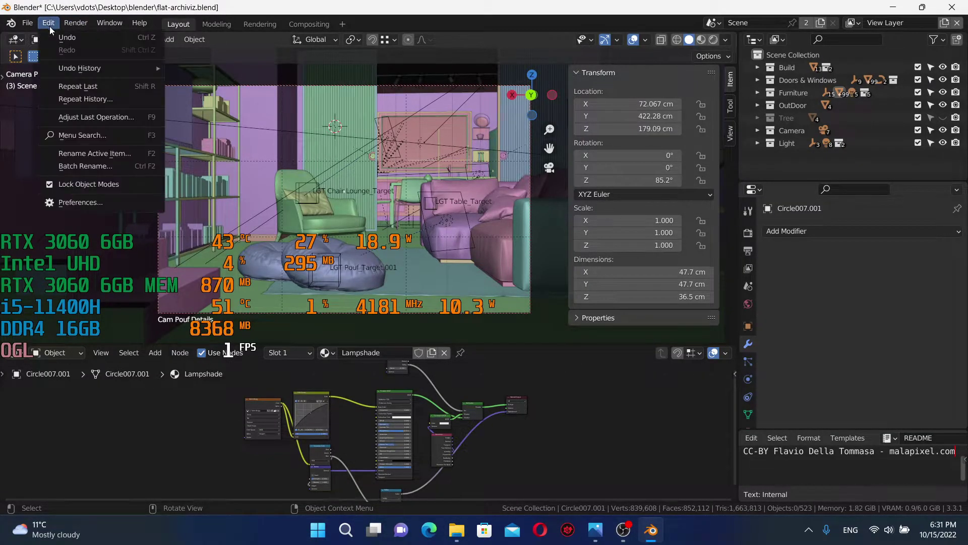
click(85, 206)
click(49, 231)
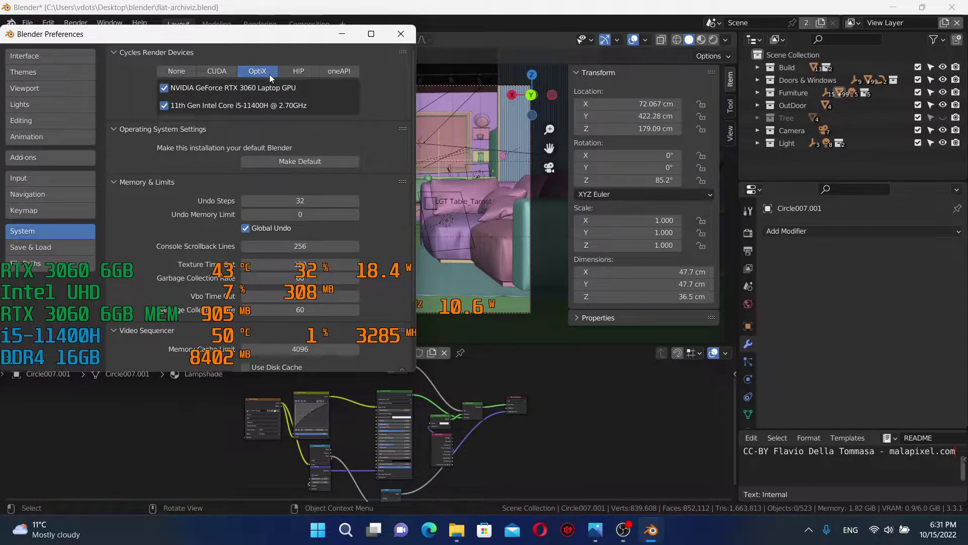
click(403, 33)
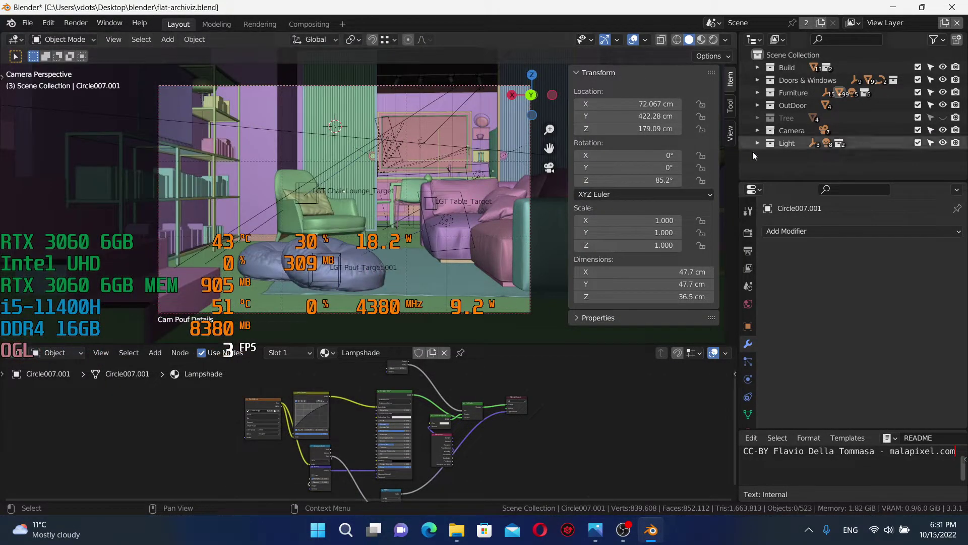
- Keep Cycles as the render engine and set the Sampling viewport denoiser to OptiX
click(749, 233)
click(872, 231)
click(872, 231)
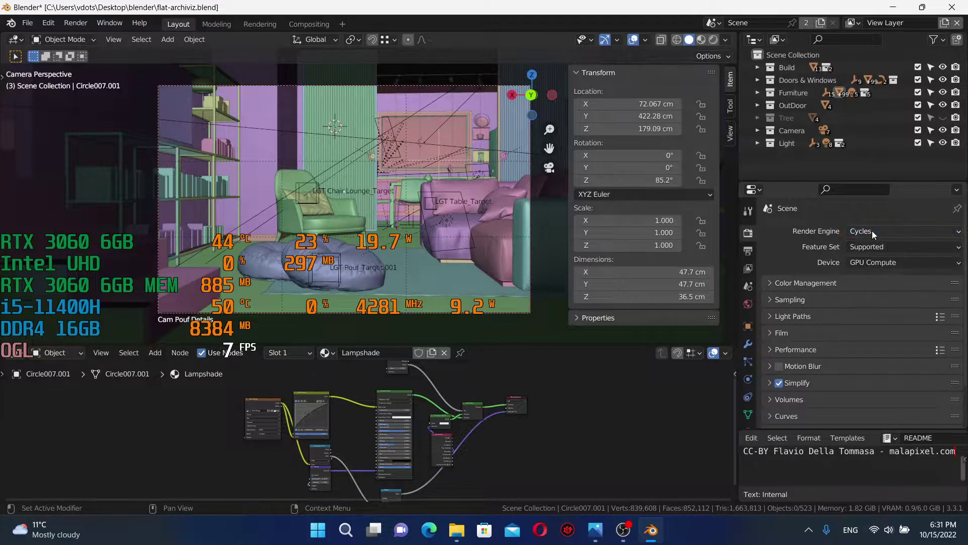
click(768, 284)
click(768, 286)
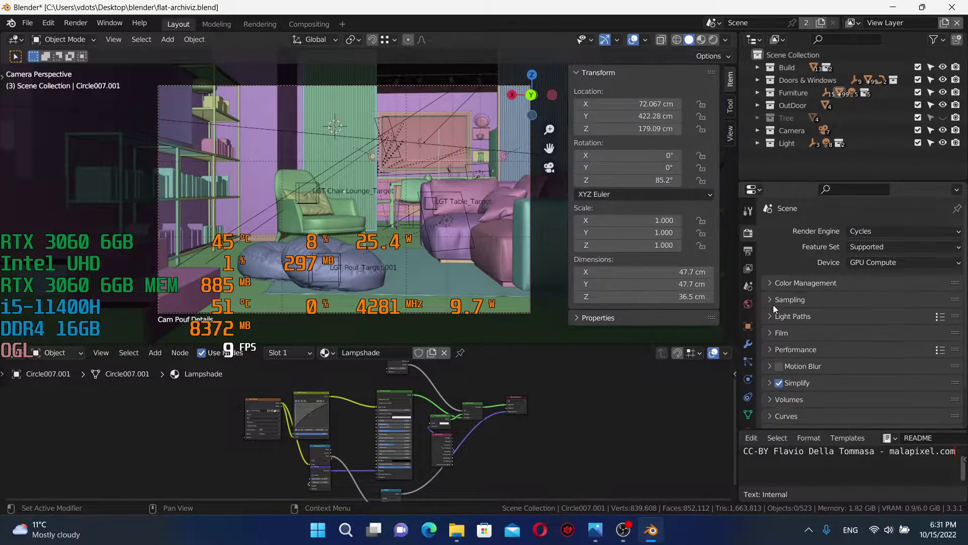
click(771, 300)
click(778, 381)
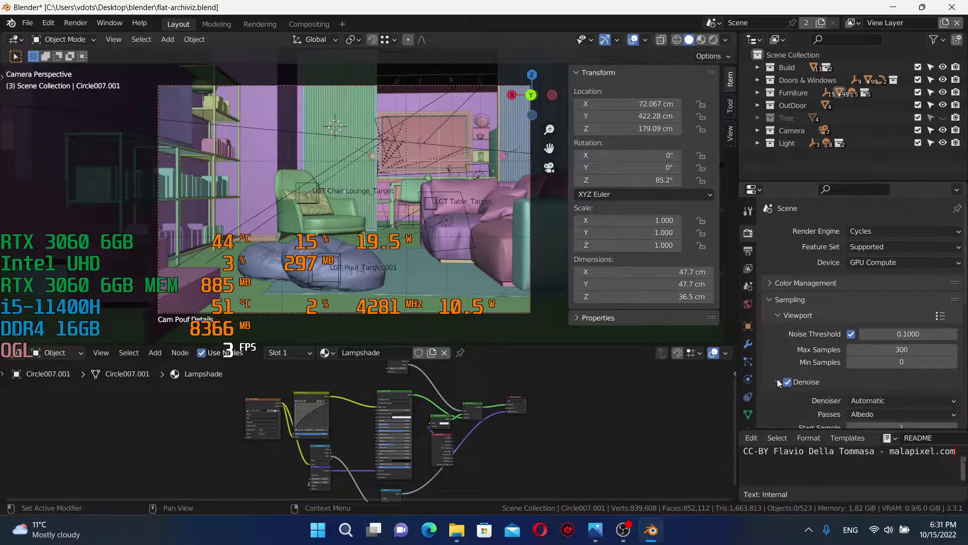
scroll(820, 375, down, 2)
click(887, 361)
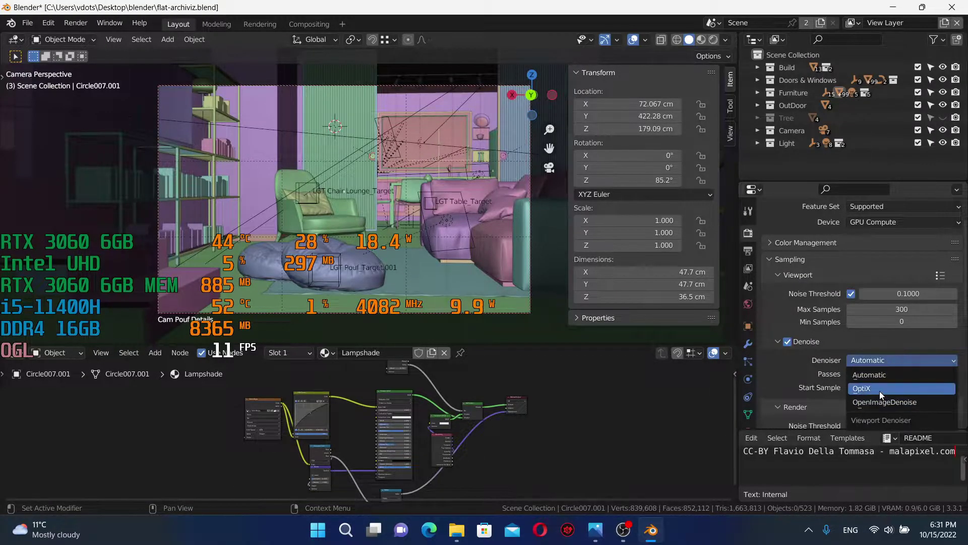
click(880, 390)
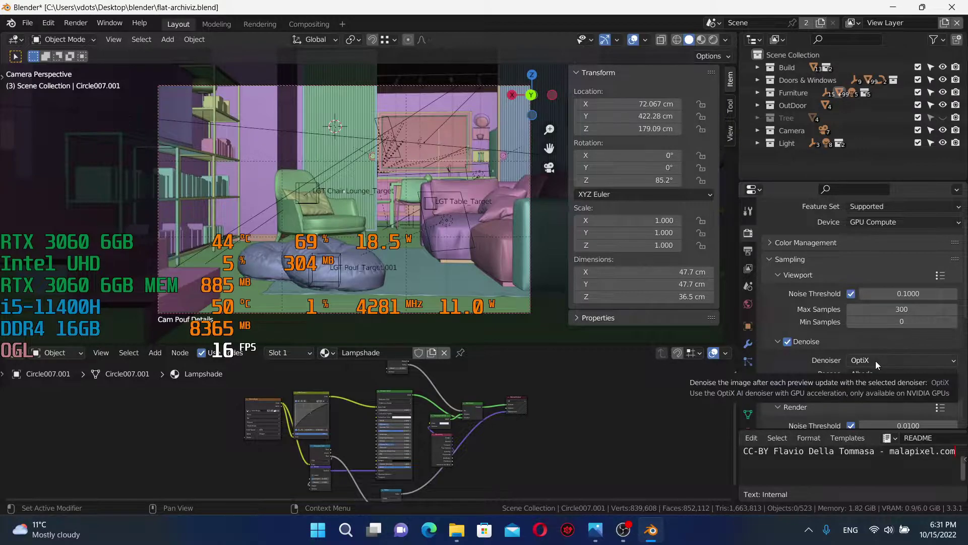
- Switch to Rendered viewport shading and orbit and zoom in close on the armchair
click(713, 40)
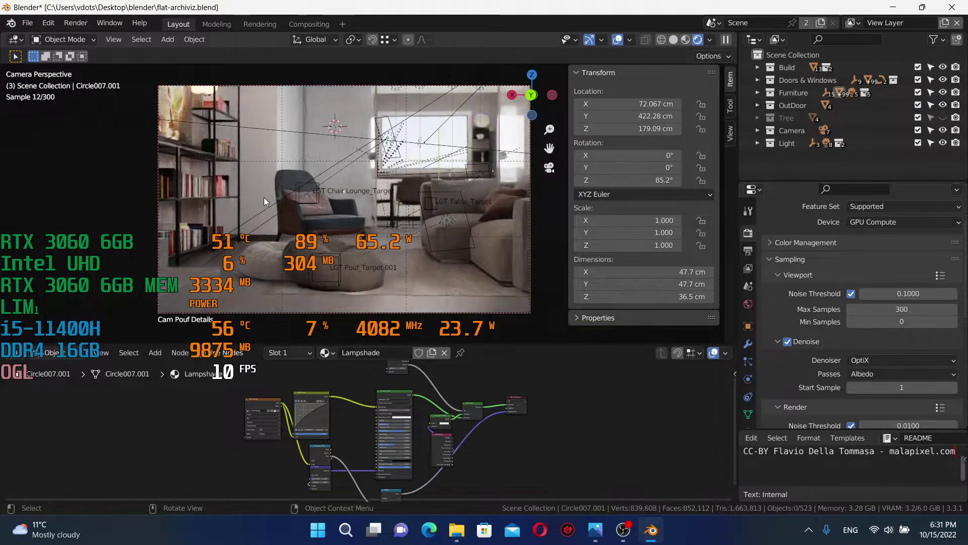
middle_drag(260, 207, 267, 199)
scroll(267, 199, up, 3)
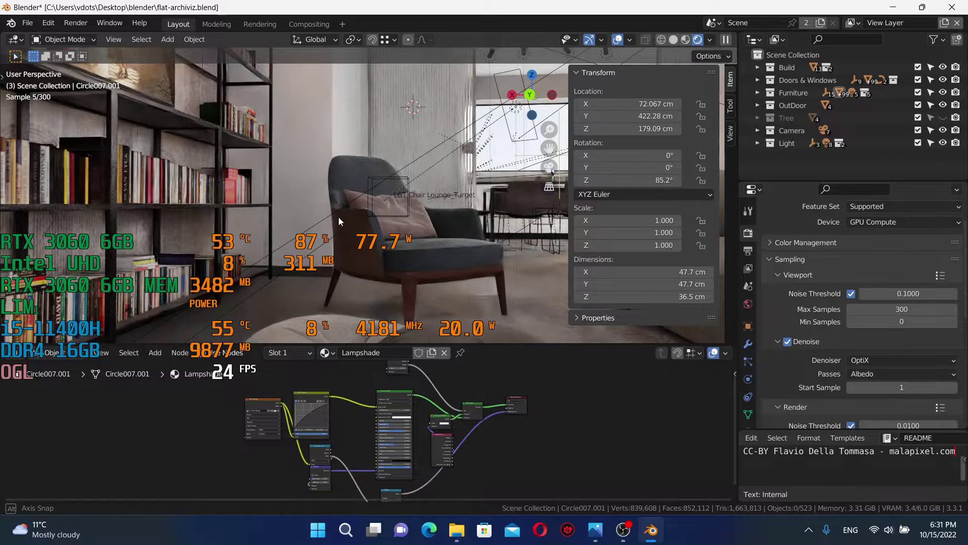
middle_drag(339, 218, 429, 210)
scroll(429, 210, up, 8)
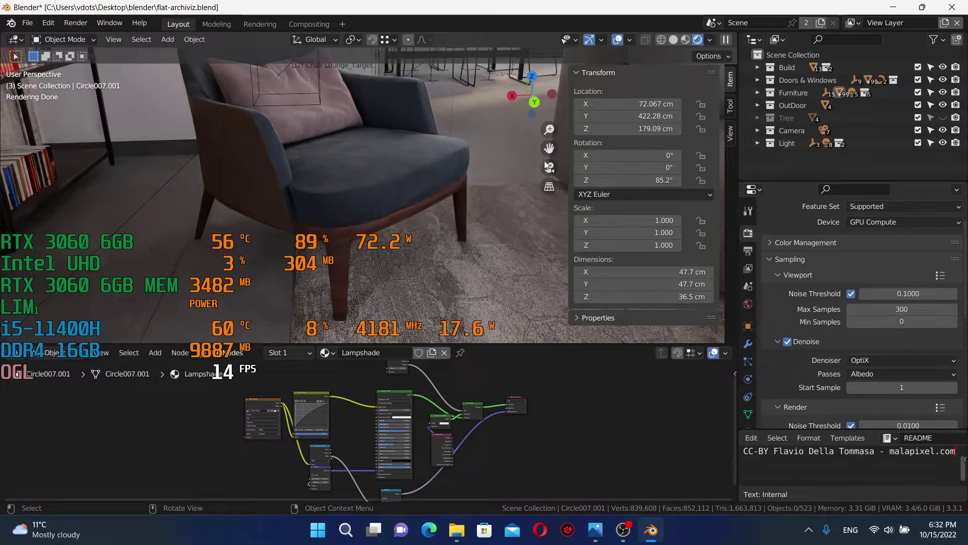
middle_drag(413, 157, 444, 161)
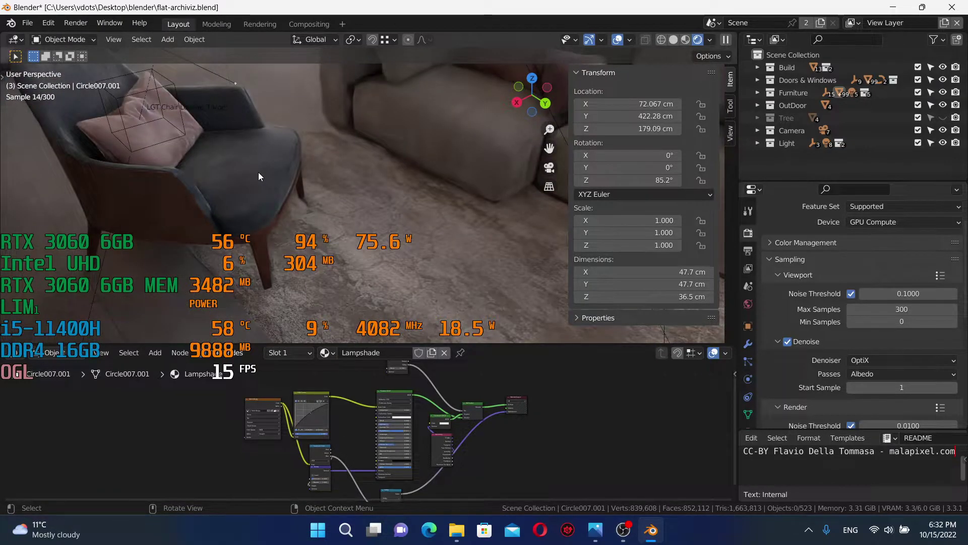
- Scale the armchair down to 0.893, then further to 0.636
click(258, 172)
key(s)
click(229, 163)
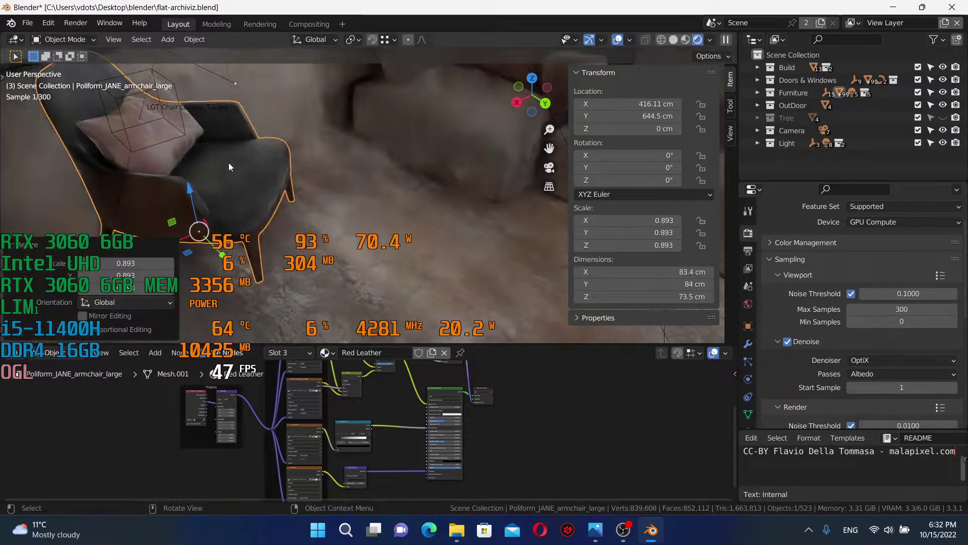
key(s)
click(227, 183)
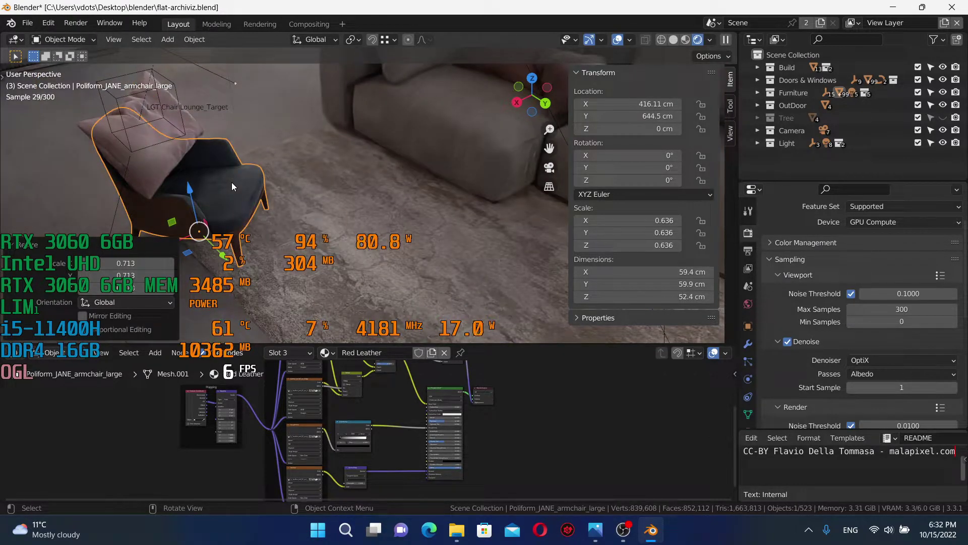
- Duplicate the armchair beside the original and orbit around until the dining table shows
key(shift+d)
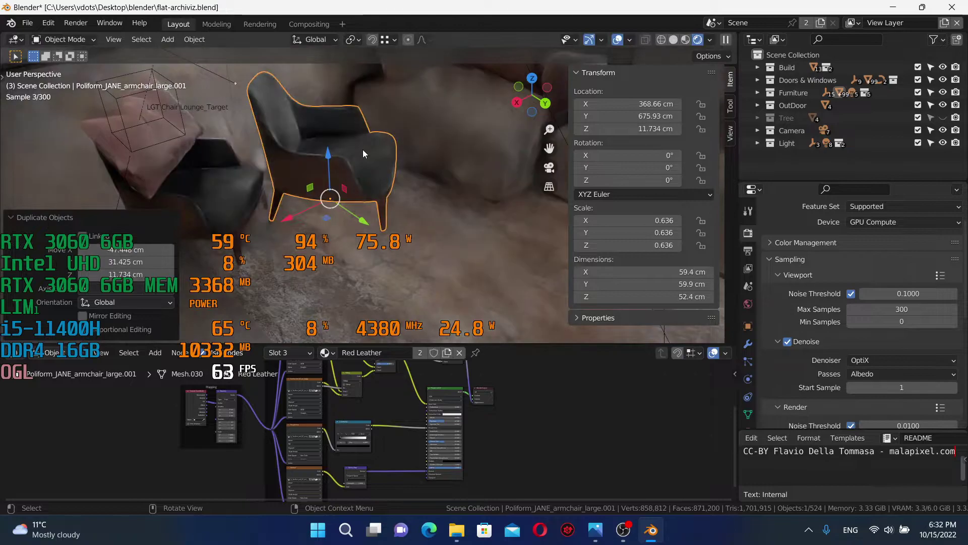
click(362, 149)
middle_drag(410, 166, 349, 176)
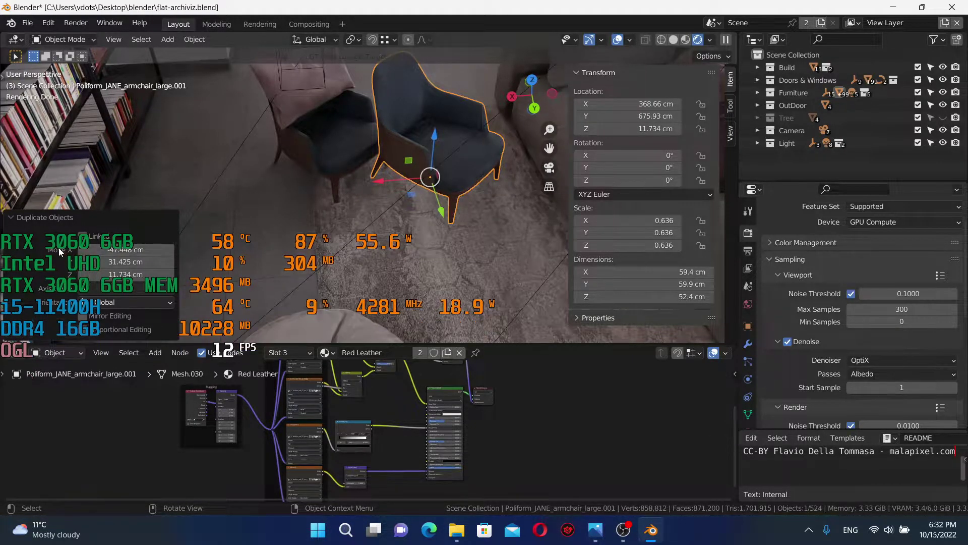
middle_drag(376, 207, 328, 221)
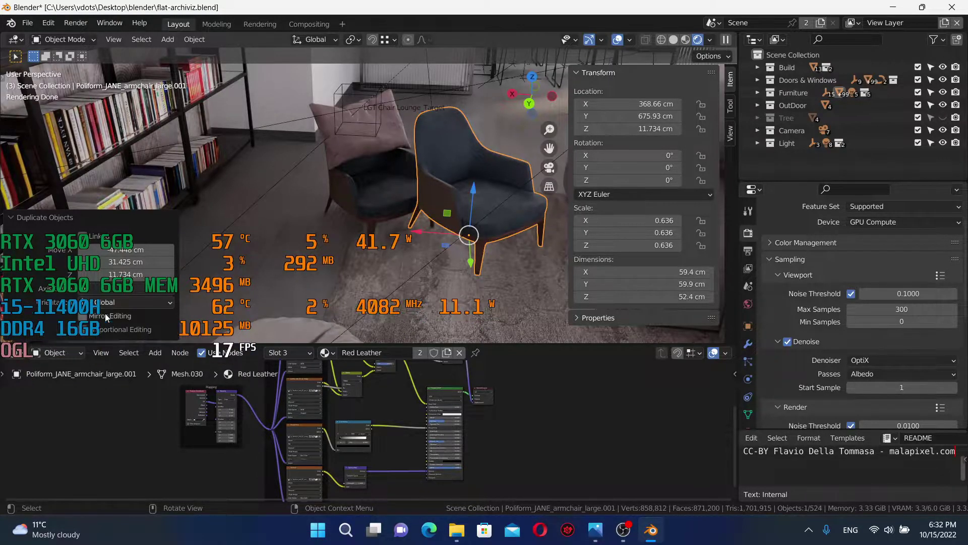
middle_drag(359, 179, 418, 247)
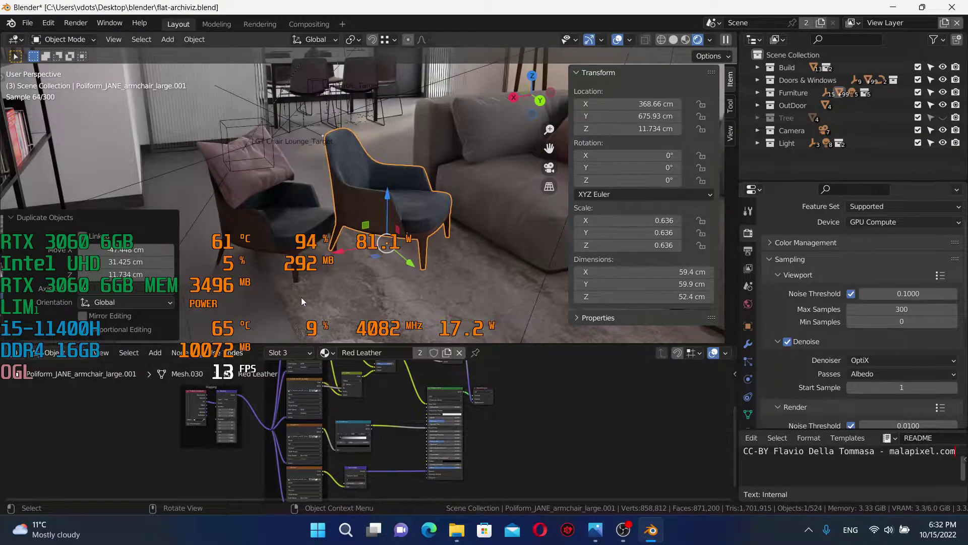
middle_drag(424, 221, 398, 211)
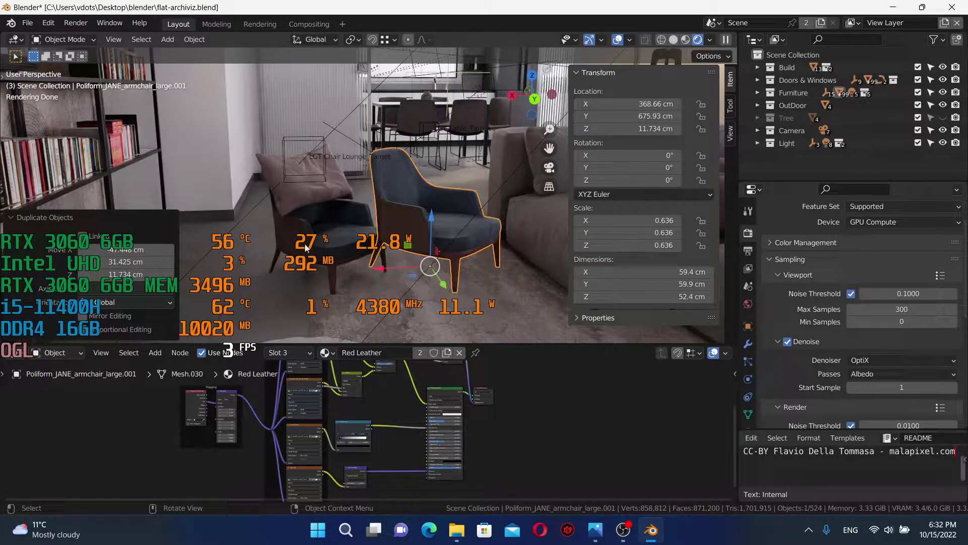
middle_drag(281, 235, 409, 230)
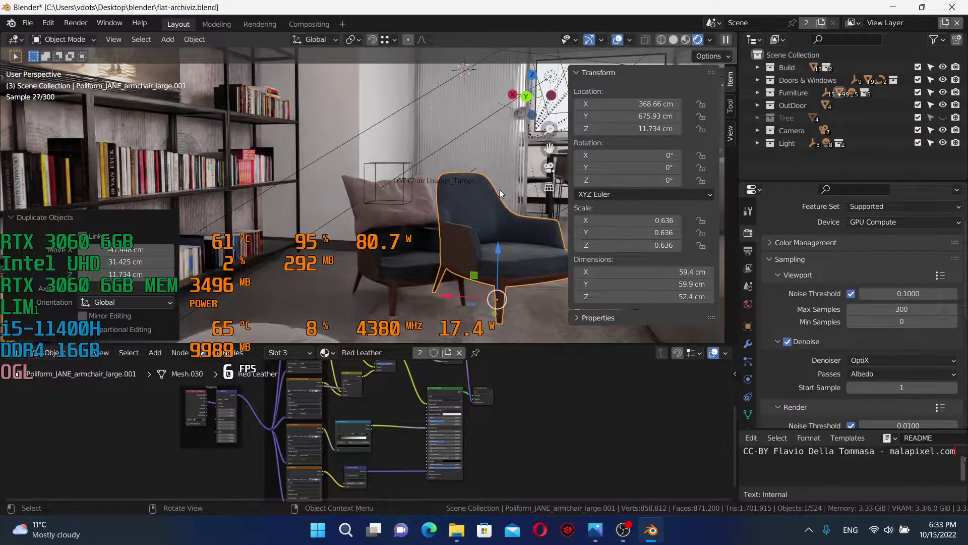
scroll(454, 202, up, 1)
scroll(412, 210, up, 1)
shift+middle_drag(413, 212, 292, 214)
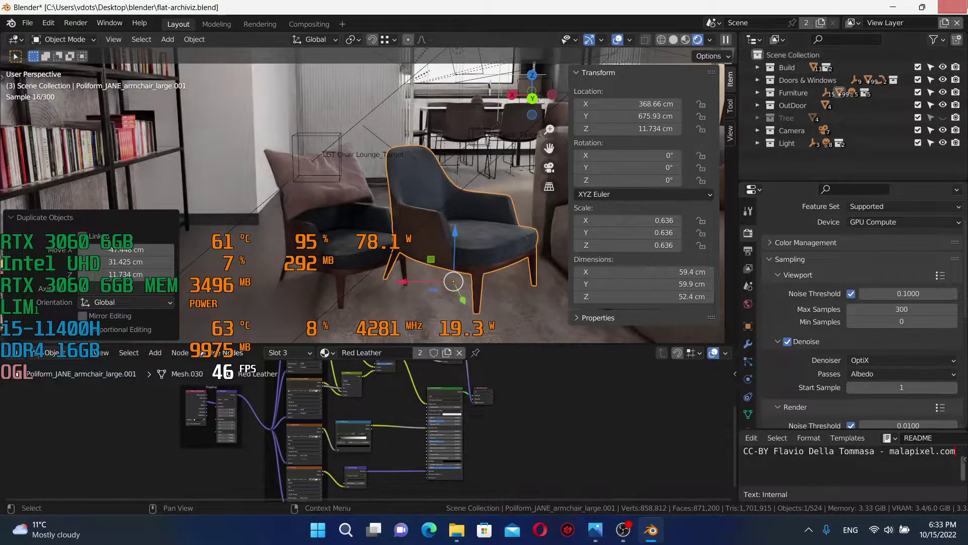
- Quit Blender without saving and select the Blender 2 file in the blender folder
click(952, 7)
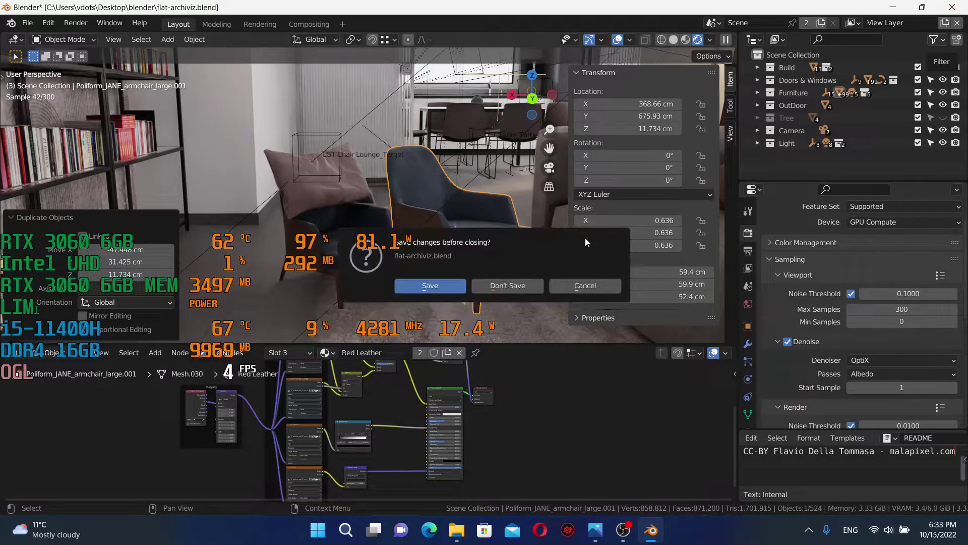
click(508, 283)
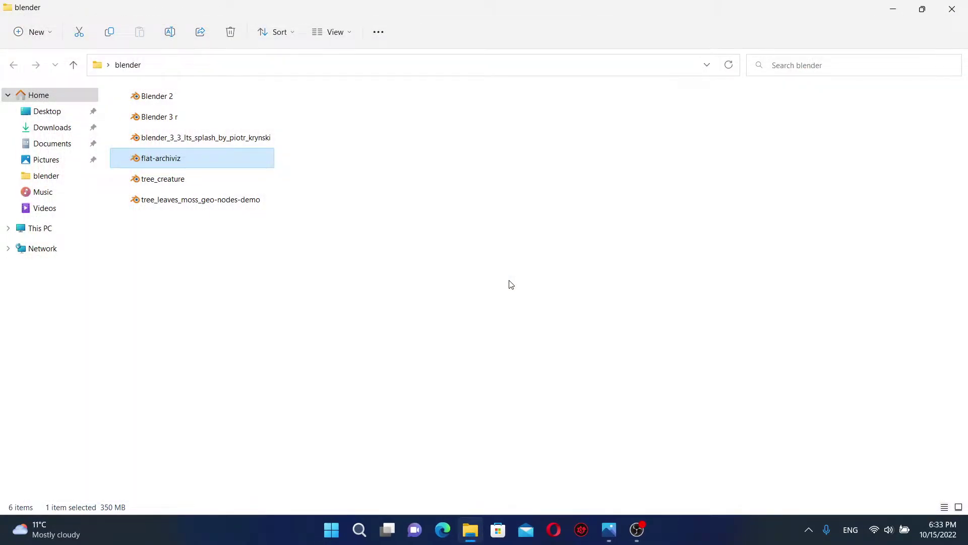
click(298, 139)
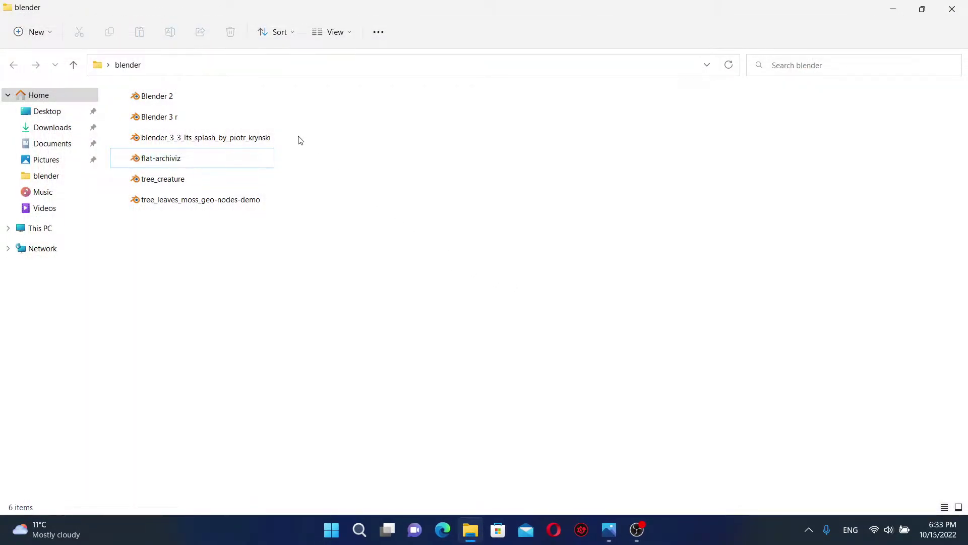
click(212, 103)
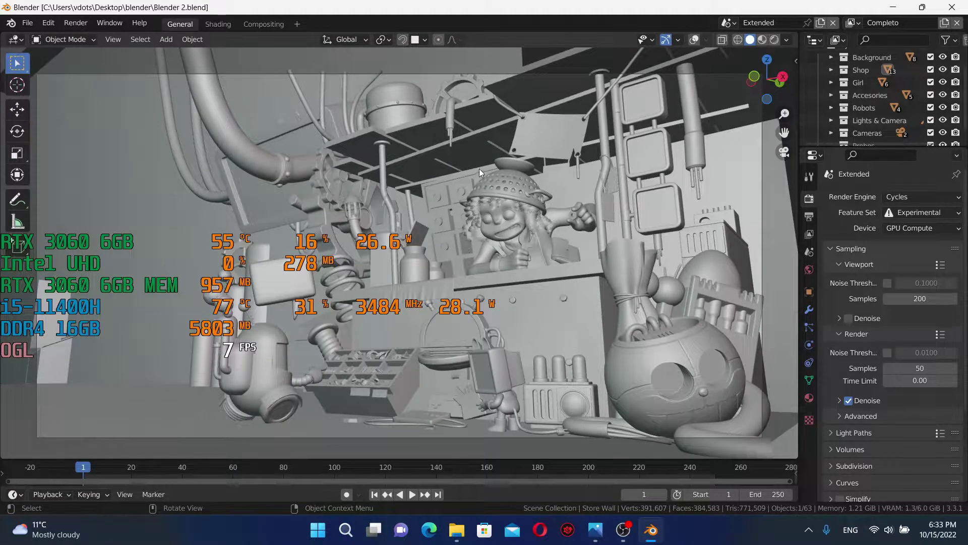
- Orbit out of the camera shot and zoom in on the girl behind the counter, then back out
mouse_move(417, 217)
middle_down()
mouse_move(438, 239)
mouse_move(556, 257)
mouse_move(416, 254)
mouse_move(413, 226)
middle_up()
scroll(454, 219, up, 3)
scroll(464, 194, down, 3)
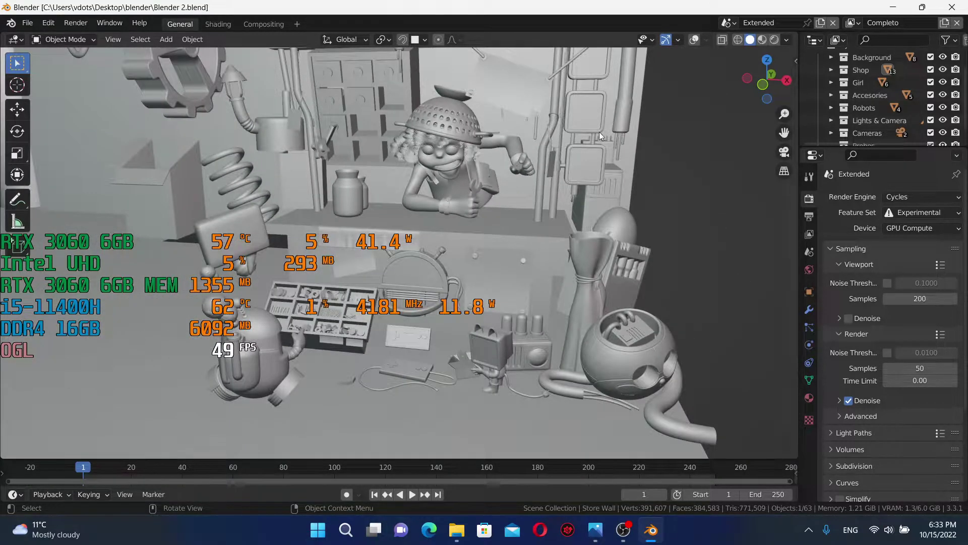
- Switch to Rendered shading with viewport Denoise enabled and the denoiser set to OptiX
click(774, 40)
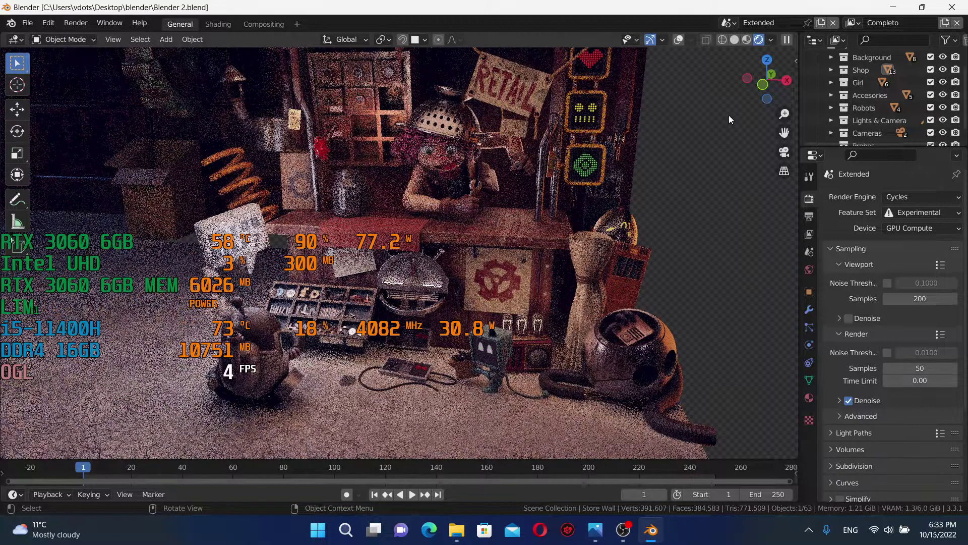
click(848, 318)
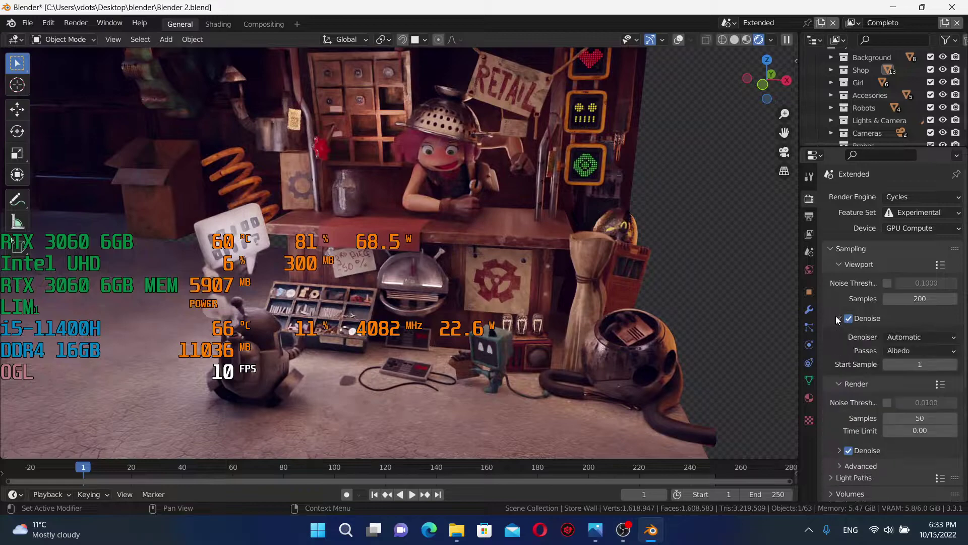
click(839, 319)
click(923, 338)
click(910, 359)
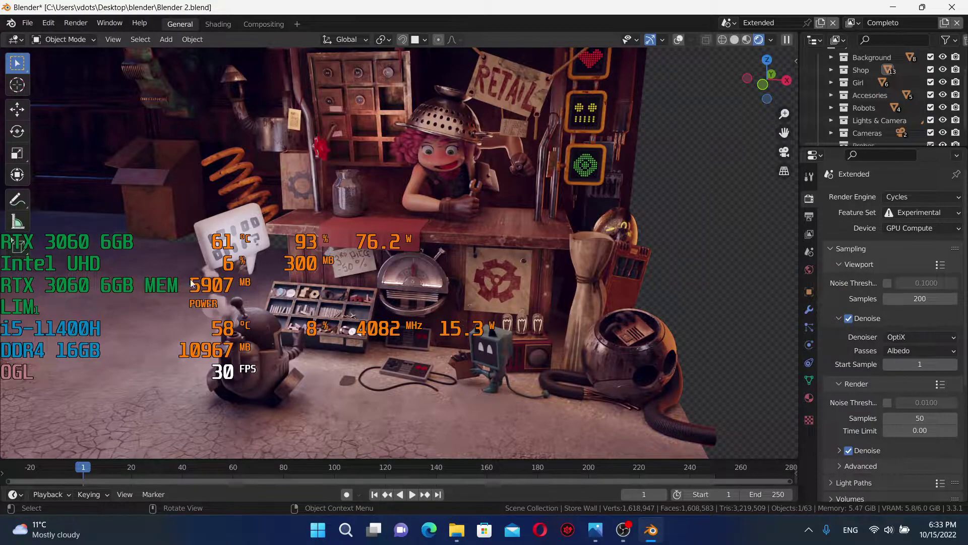
- Orbit and zoom around the shop counter, then close Blender without saving
middle_drag(212, 355, 106, 356)
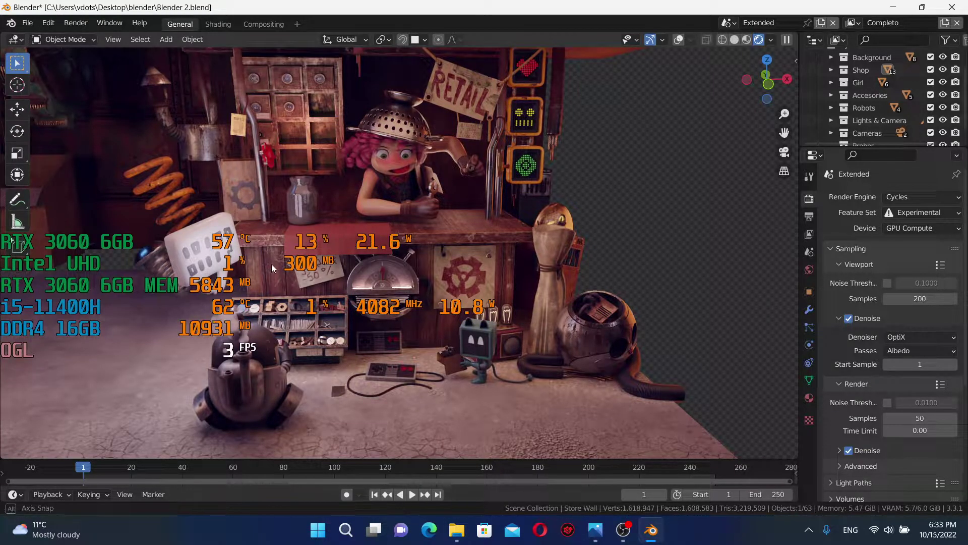
middle_drag(272, 265, 317, 239)
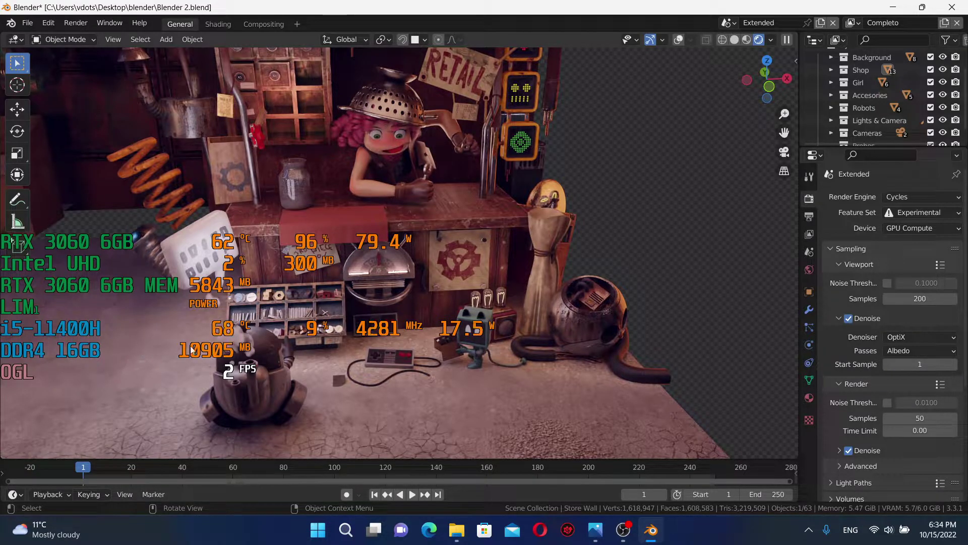
scroll(303, 332, up, 2)
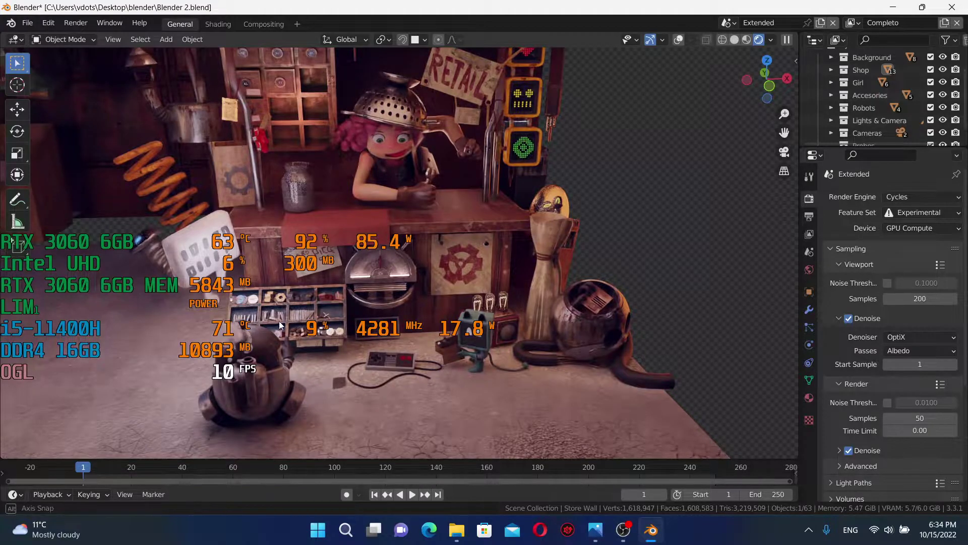
middle_drag(316, 331, 275, 351)
scroll(354, 368, up, 4)
click(952, 7)
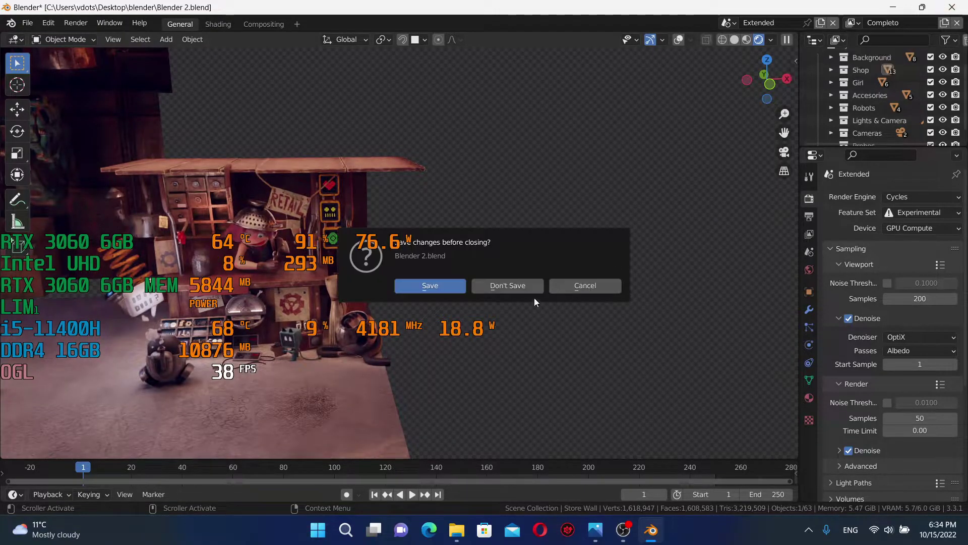
click(520, 287)
- Clear the file selection and open tree_creature from the blender folder
click(417, 264)
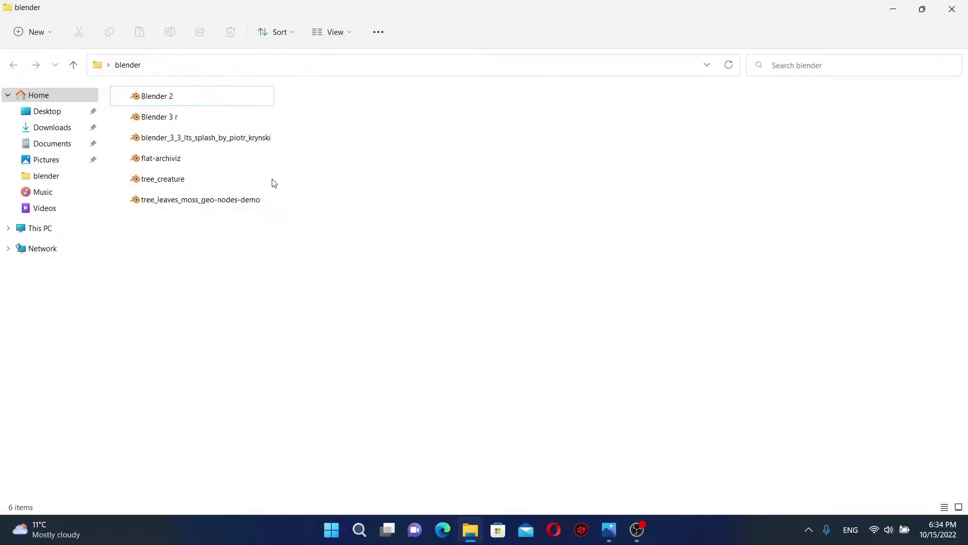
double_click(212, 178)
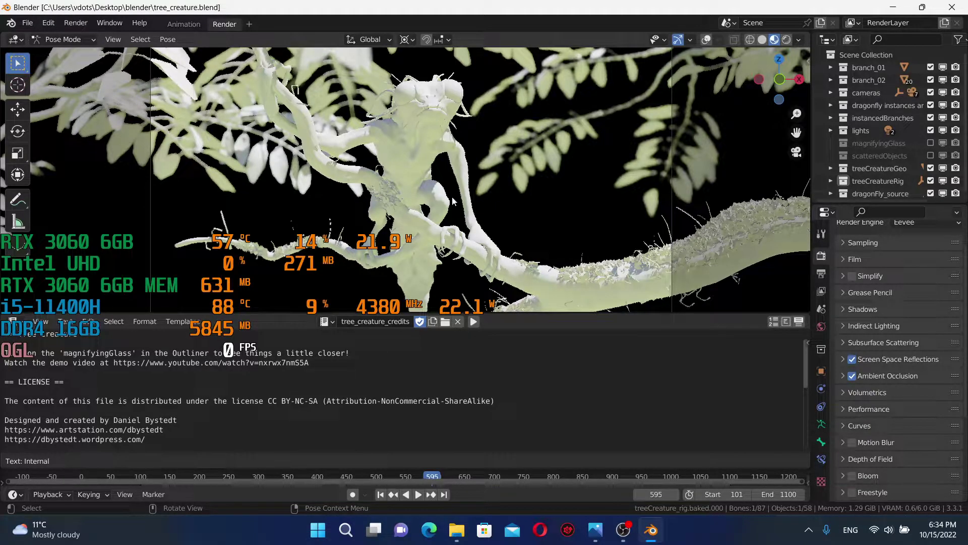
- Orbit around the creature while playing the animation and scrolling the credits text, then stop
middle_drag(509, 225, 446, 260)
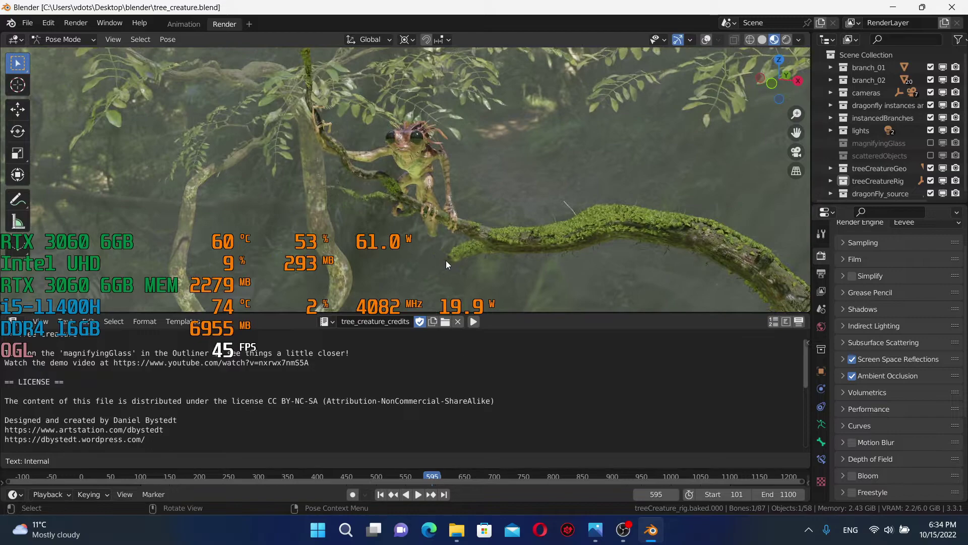
key(space)
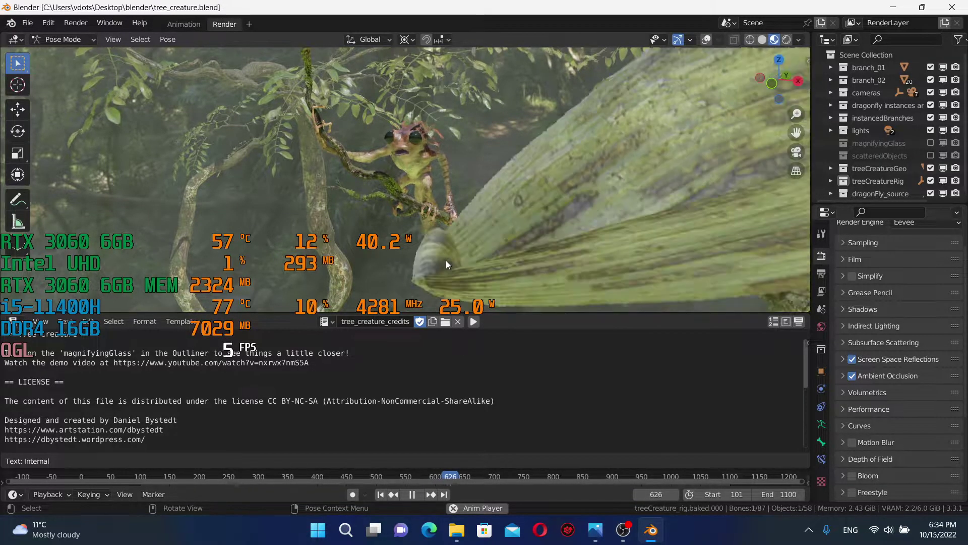
middle_drag(460, 234, 479, 243)
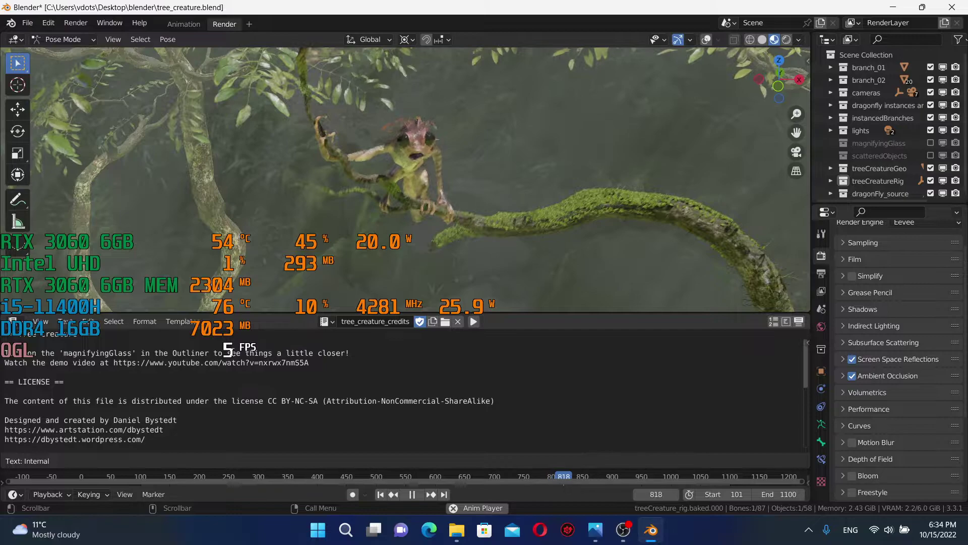
scroll(278, 372, down, 4)
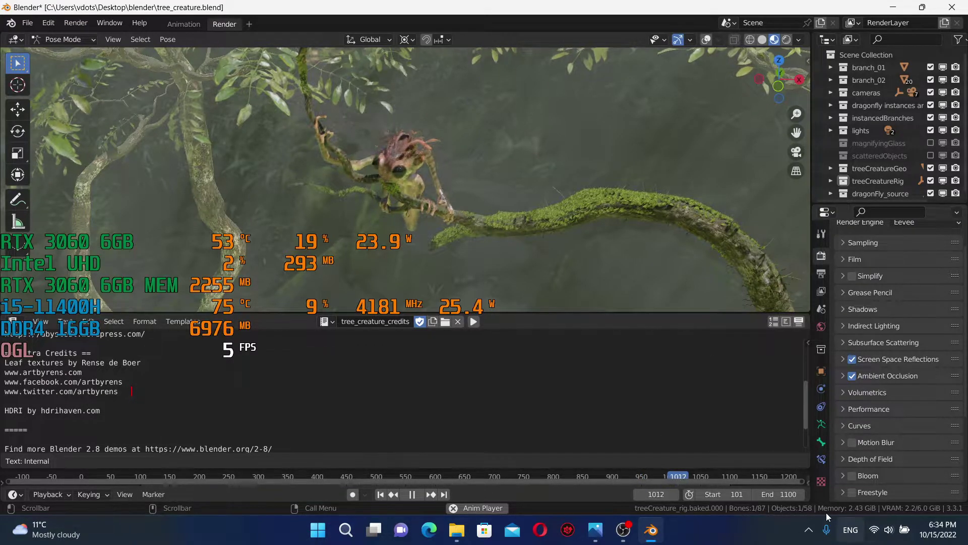
key(space)
- Switch to object mode, orbit to new angles, and advance the animation to frame 1070
click(437, 201)
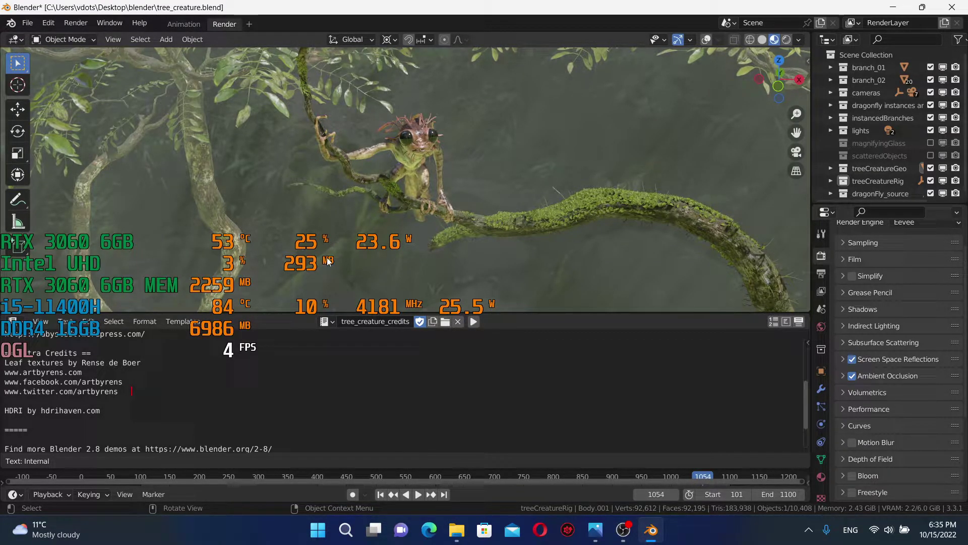
middle_drag(342, 263, 310, 237)
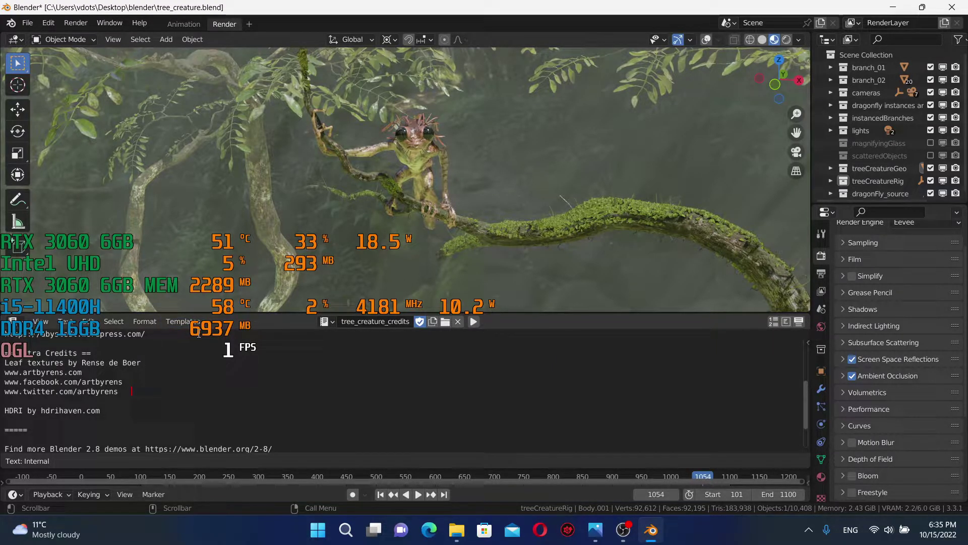
middle_drag(361, 259, 444, 265)
middle_drag(367, 258, 440, 215)
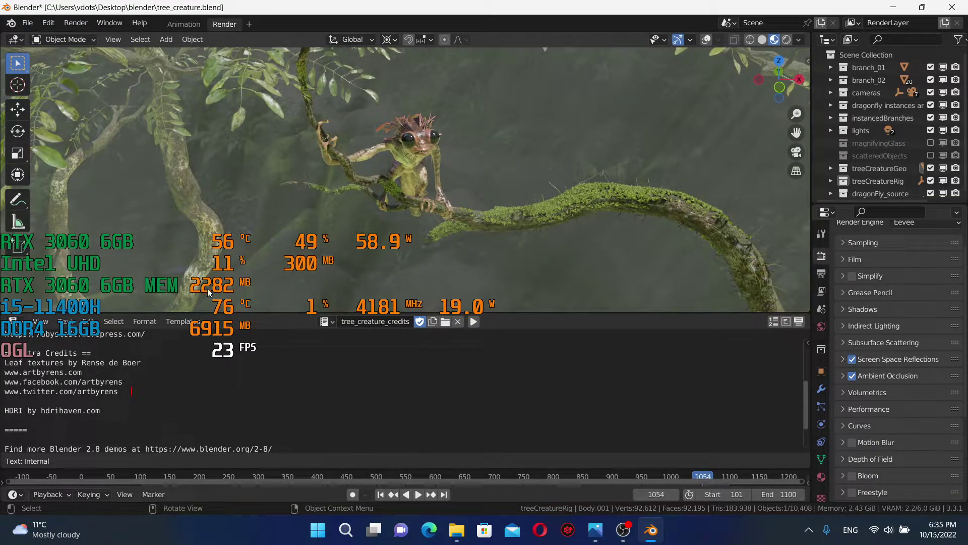
middle_drag(239, 269, 411, 205)
key(space)
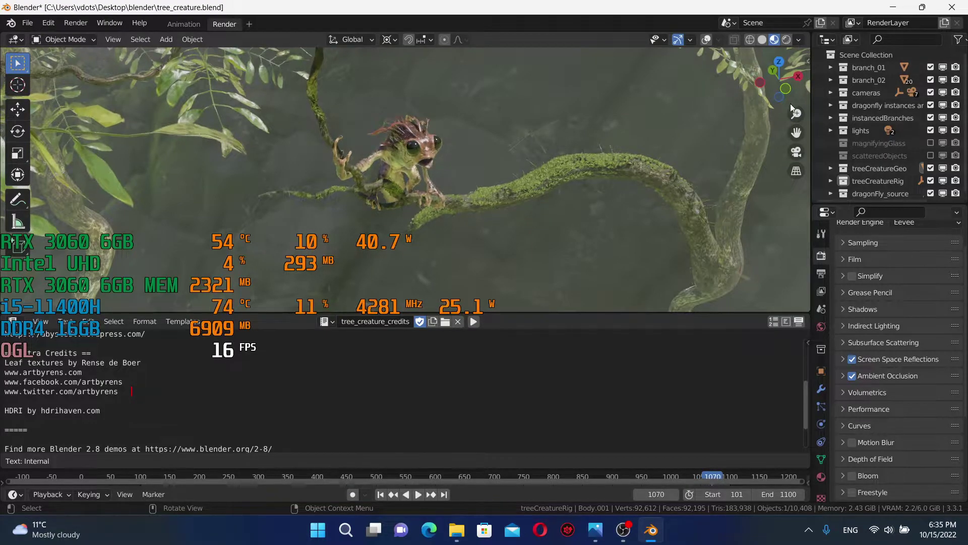
- Switch the render engine to Cycles with viewport Denoise on and the OptiX denoiser
scroll(918, 227, up, 2)
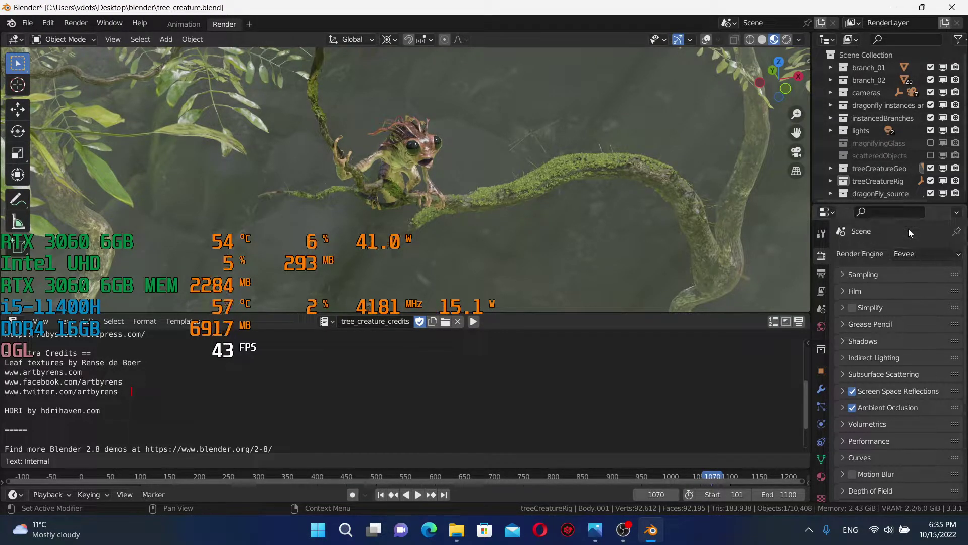
click(923, 253)
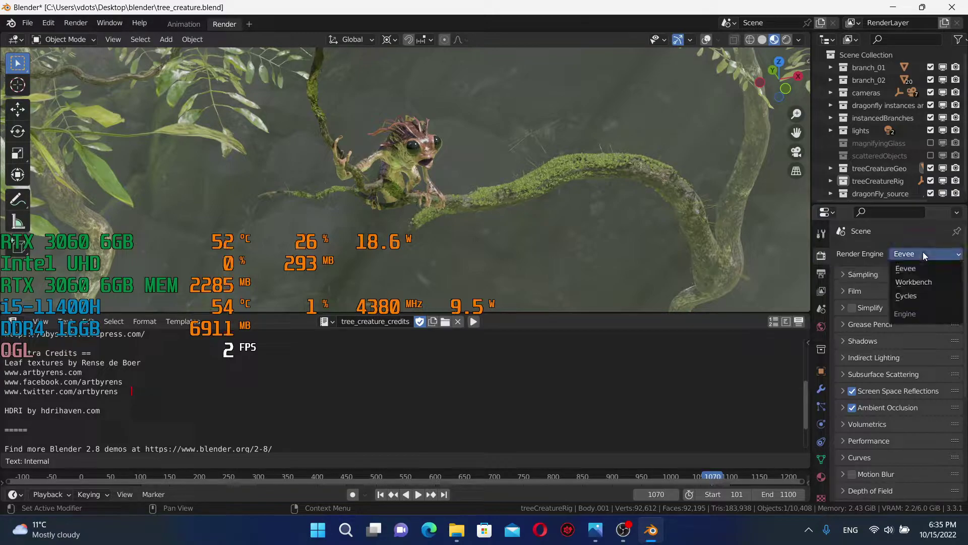
click(922, 295)
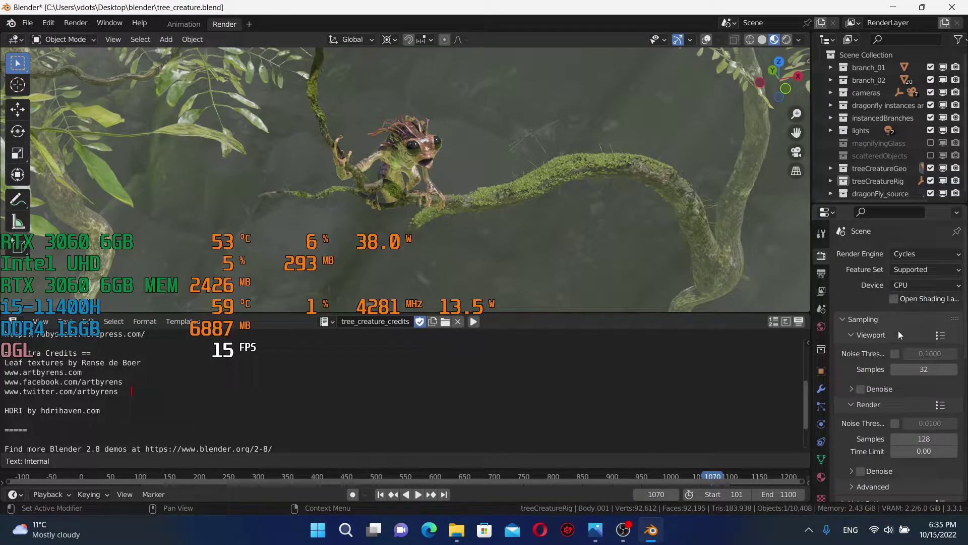
click(852, 390)
click(860, 390)
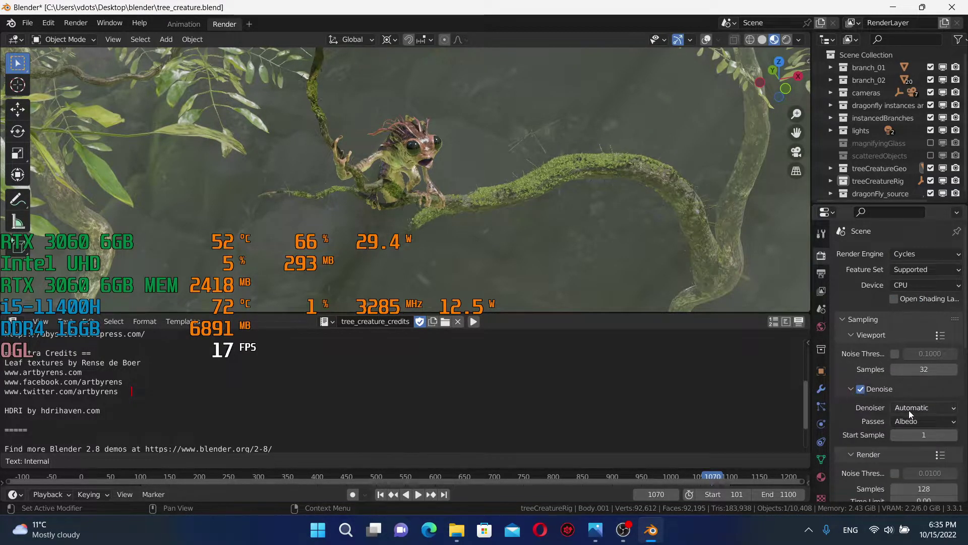
click(911, 409)
click(885, 433)
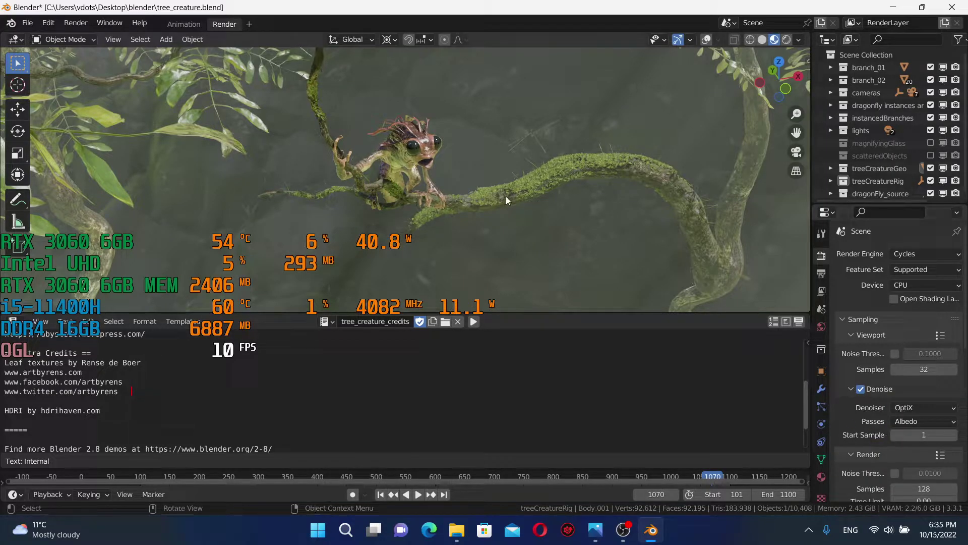
- Orbit around the creature, playing the animation briefly and stopping at frame 138
middle_drag(506, 196, 468, 181)
middle_drag(392, 275, 484, 197)
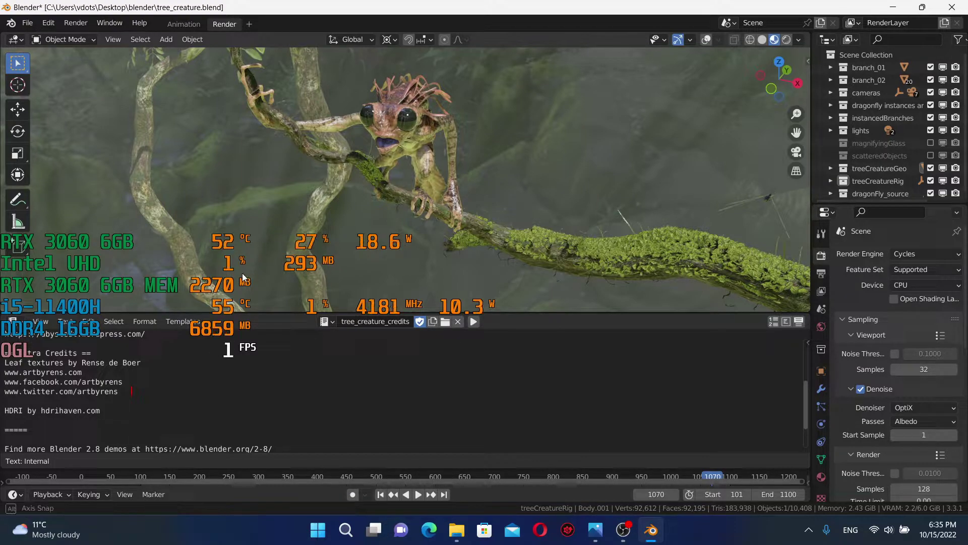
middle_drag(221, 249, 261, 270)
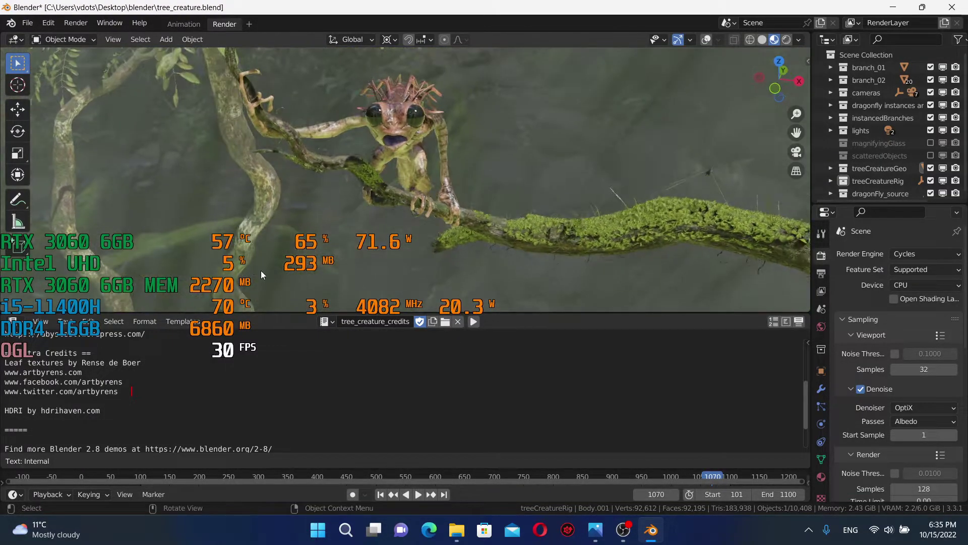
key(space)
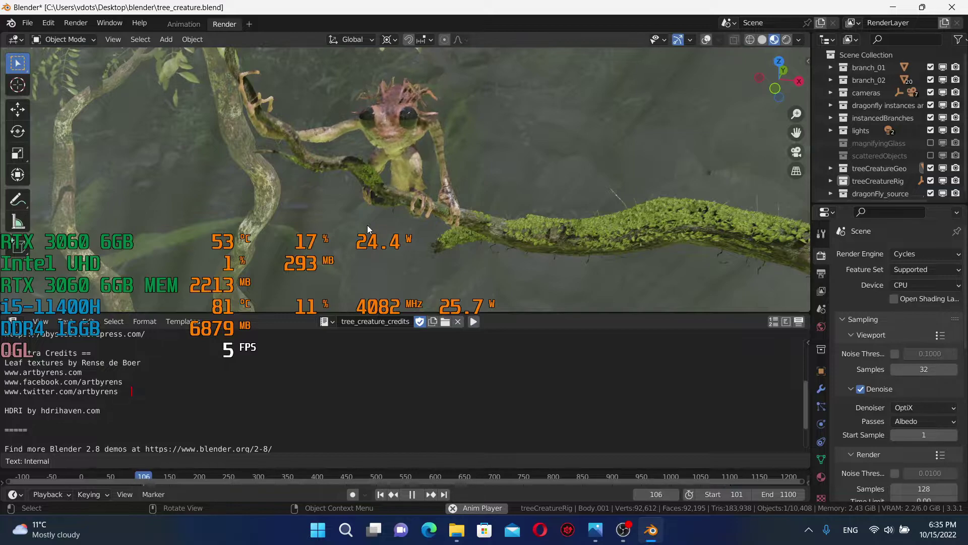
key(space)
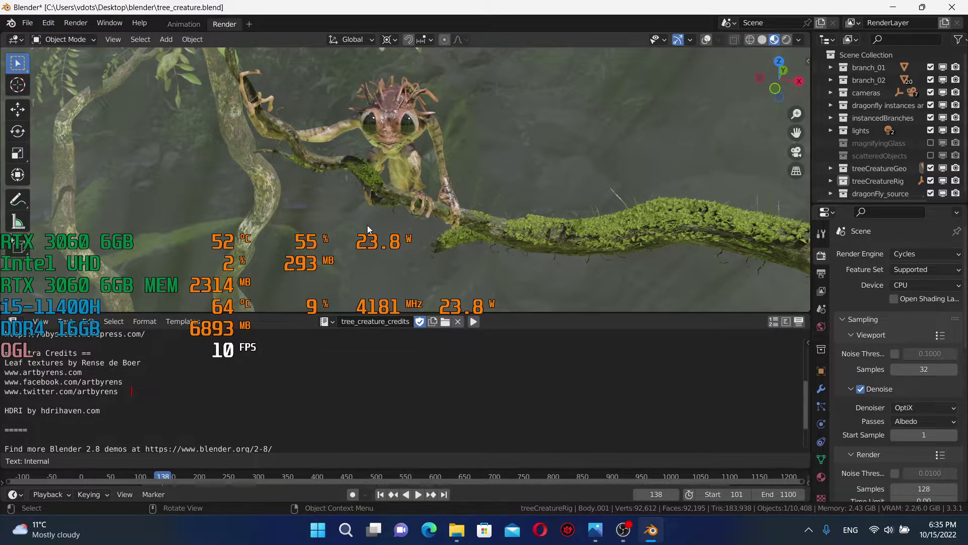
middle_drag(367, 225, 418, 197)
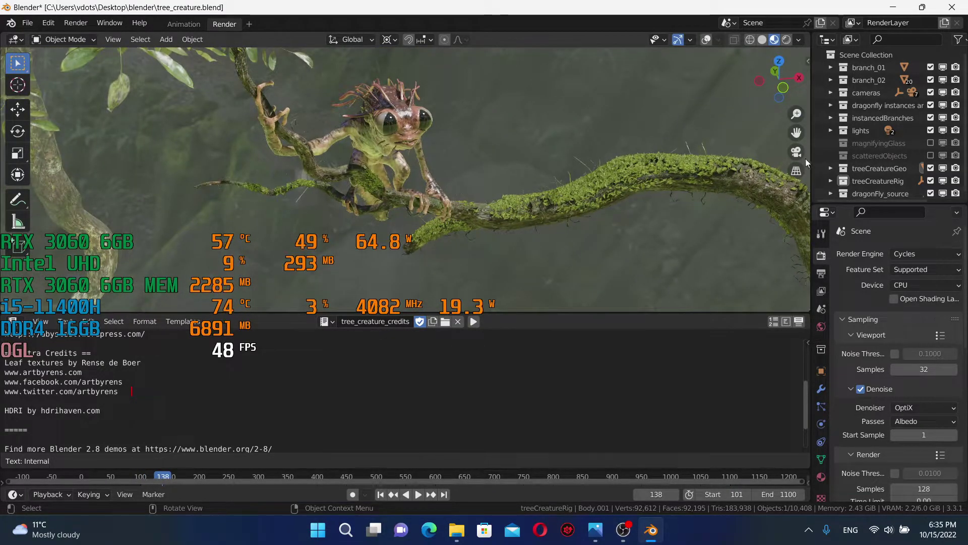
- Close the tree creature file without saving and open tree_leaves_moss_geo-nodes-demo
click(953, 7)
click(524, 283)
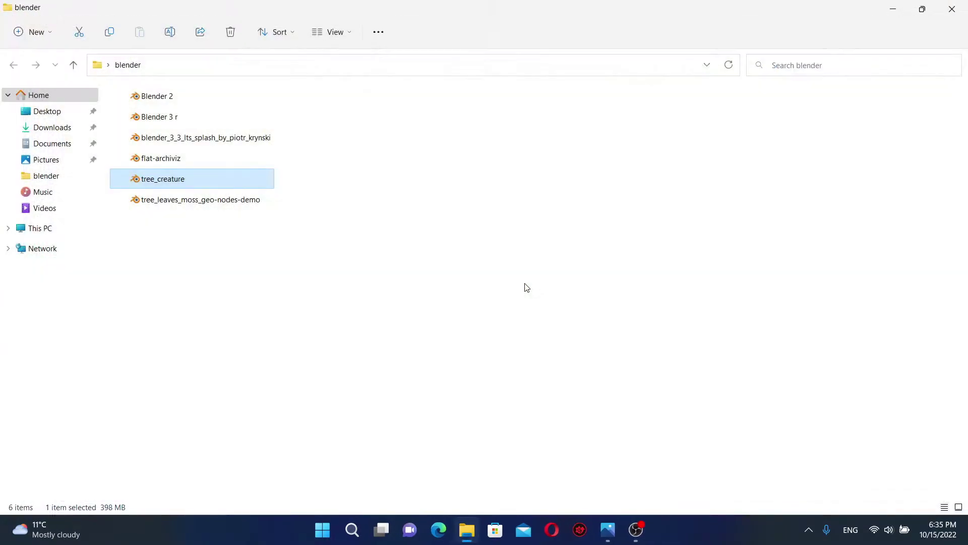
click(458, 278)
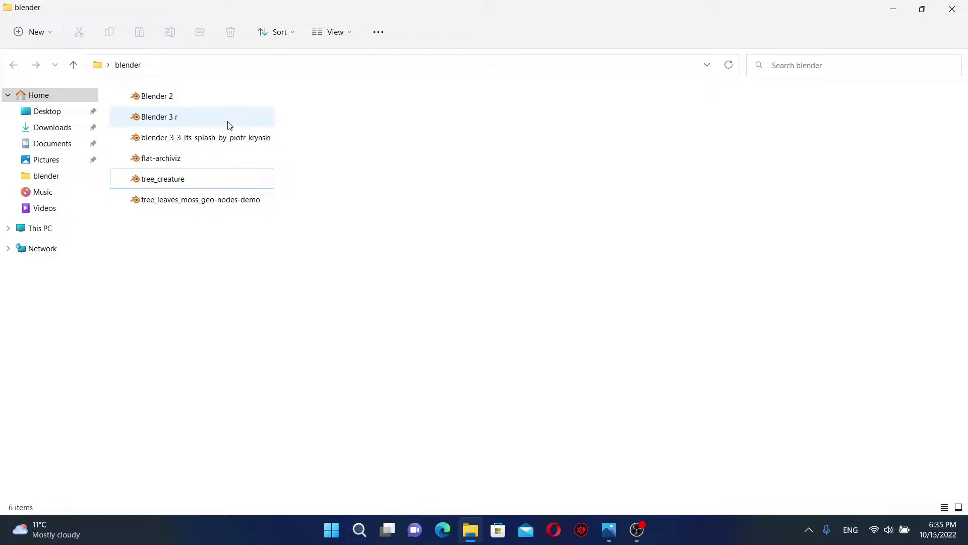
click(214, 206)
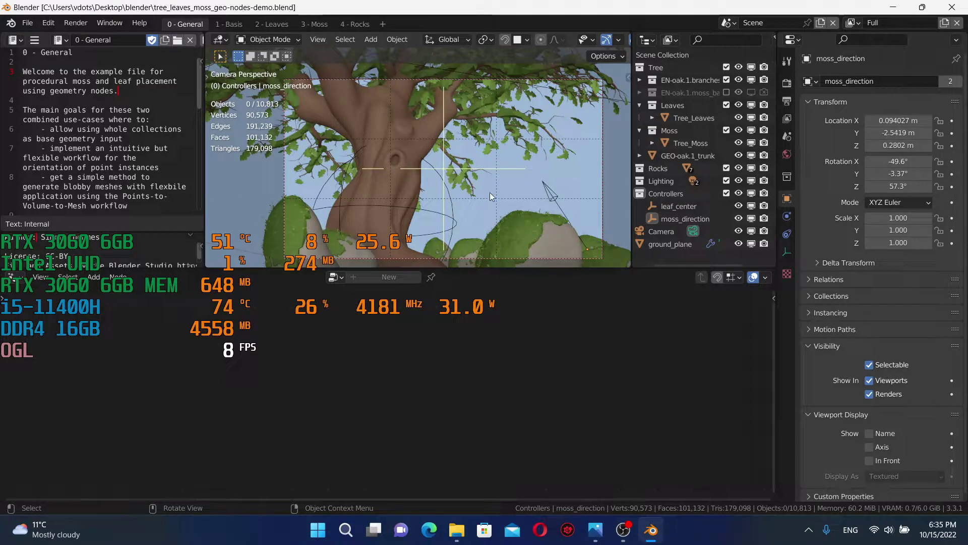
- Enlarge the 3D viewport downward and to the right, leaving the camera view
drag(471, 272, 463, 384)
middle_drag(444, 303, 411, 282)
drag(631, 202, 732, 202)
- Set the Cycles viewport denoiser to OptiX under Render Properties > Sampling > Viewport Denoise
click(786, 82)
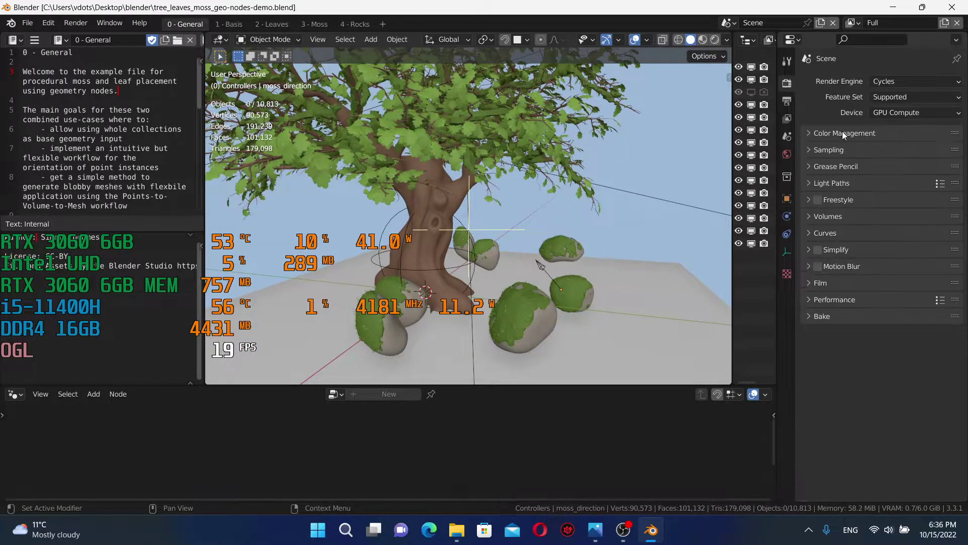
click(808, 134)
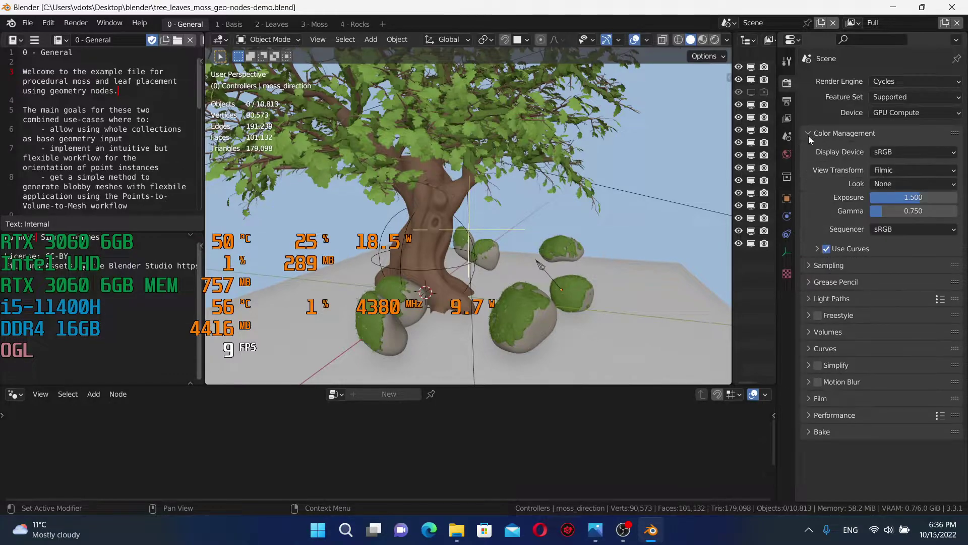
click(818, 266)
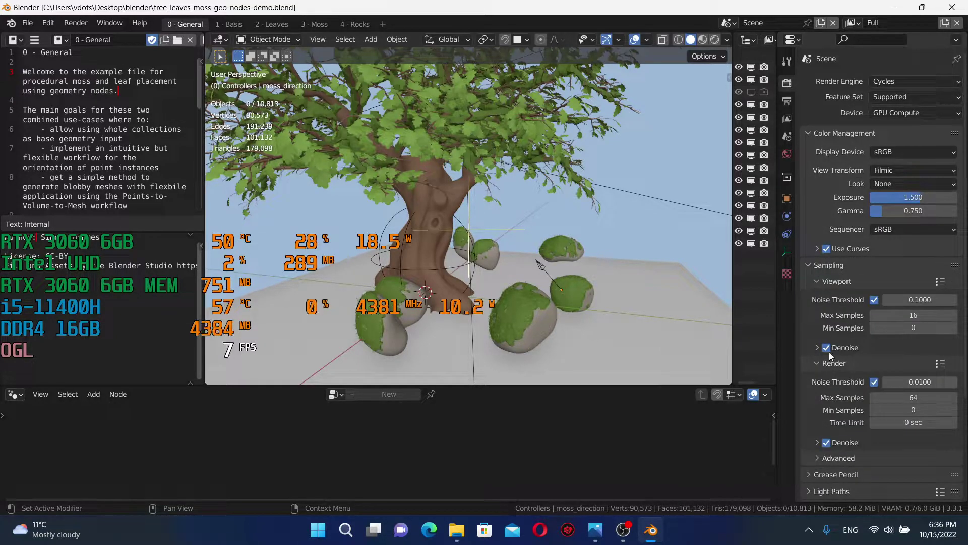
click(820, 348)
click(903, 366)
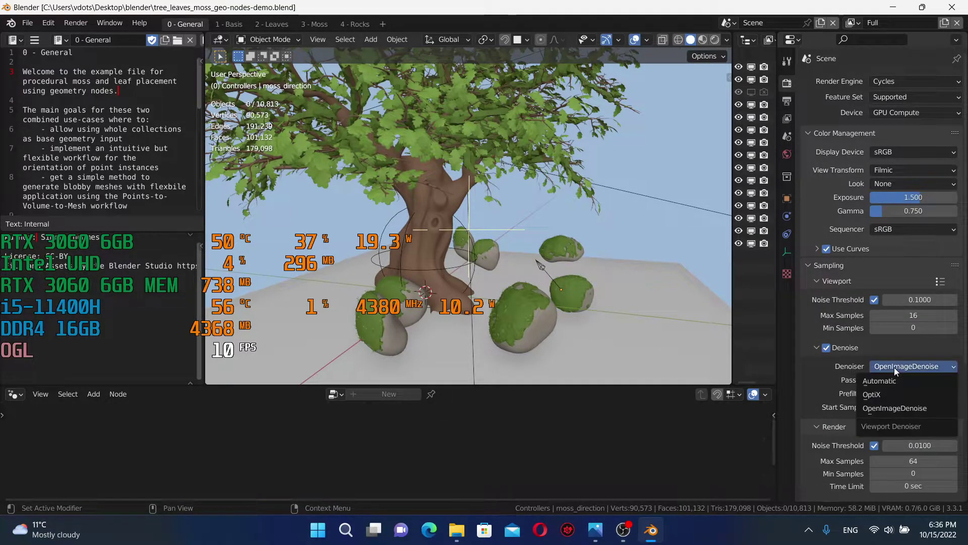
click(878, 396)
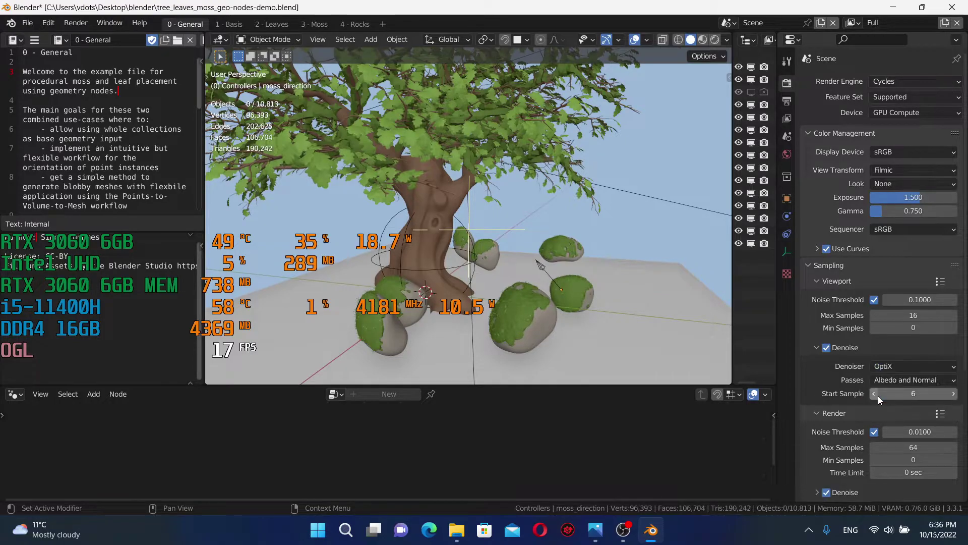
- Switch to Rendered shading and orbit low around the tree trunk
click(716, 40)
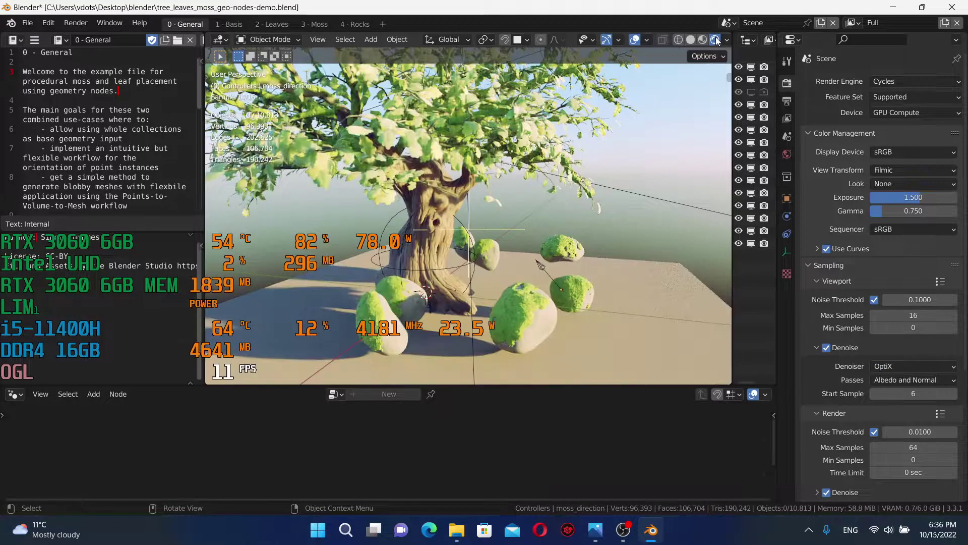
middle_drag(520, 225, 450, 214)
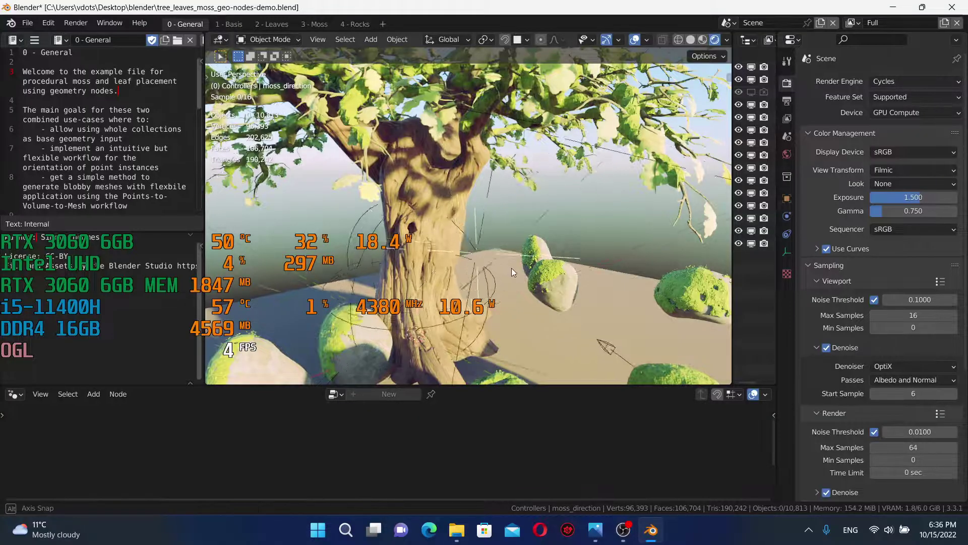
mouse_move(512, 268)
middle_down()
mouse_move(453, 245)
mouse_move(494, 263)
middle_up()
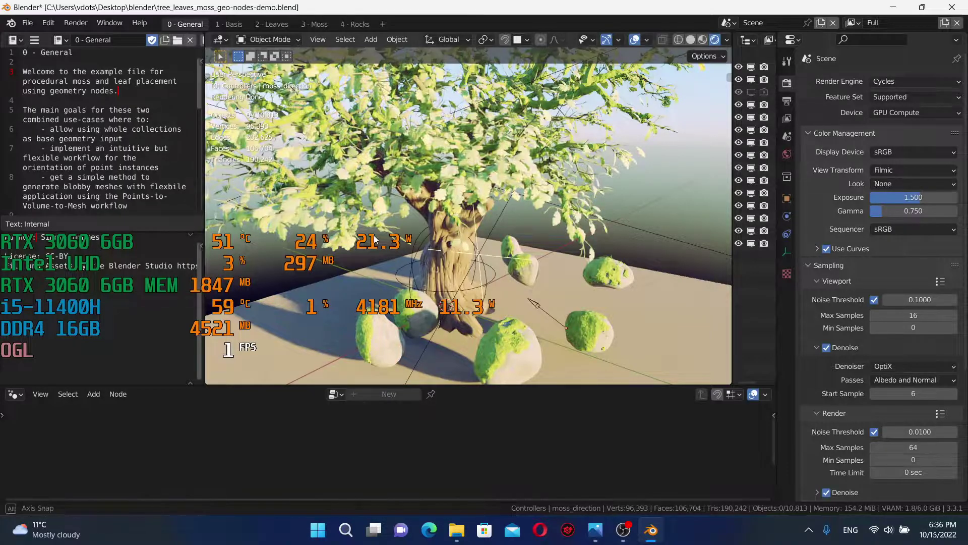
middle_drag(383, 237, 409, 242)
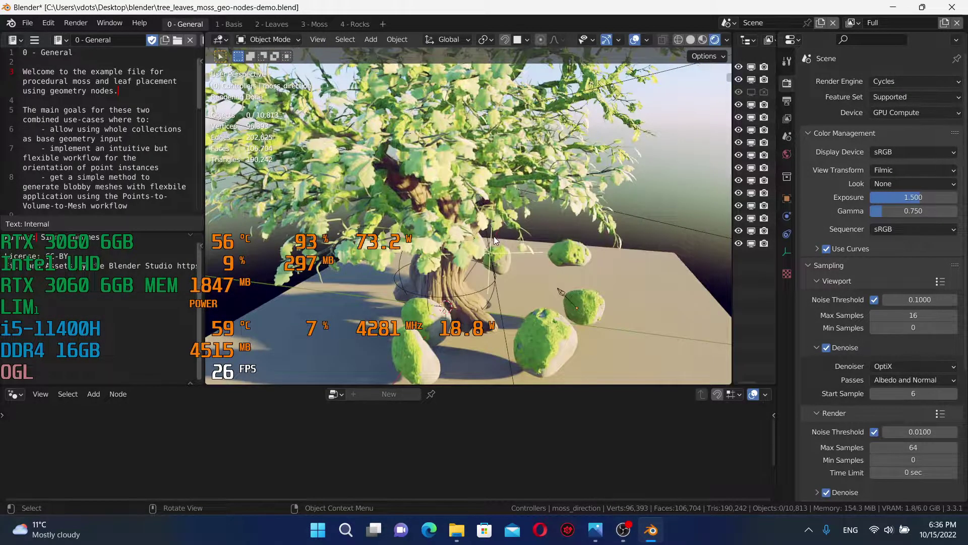
middle_drag(494, 237, 409, 226)
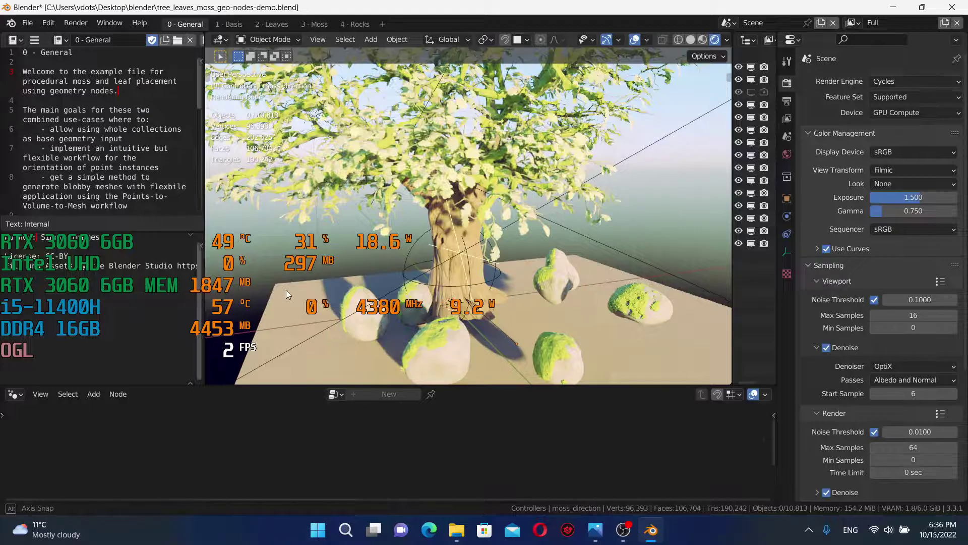
middle_drag(287, 289, 257, 305)
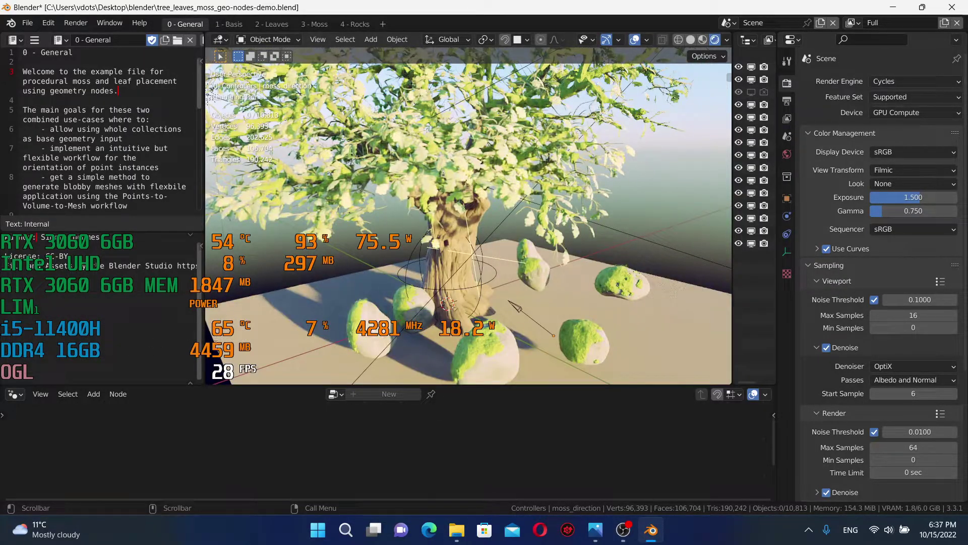
scroll(514, 257, up, 6)
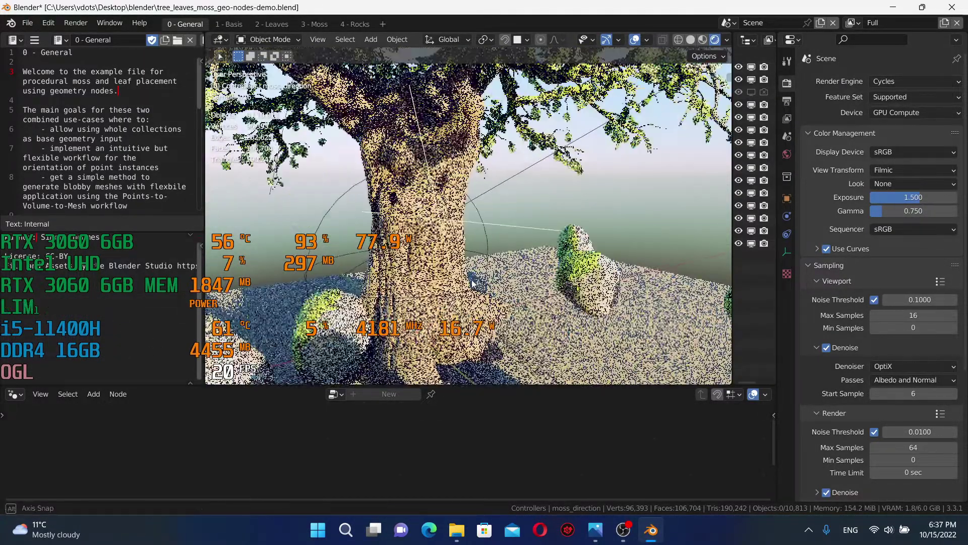
- Zoom in on the trunk and mossy rocks, then orbit to new angles around the tree
middle_drag(546, 264, 447, 256)
scroll(432, 266, up, 1)
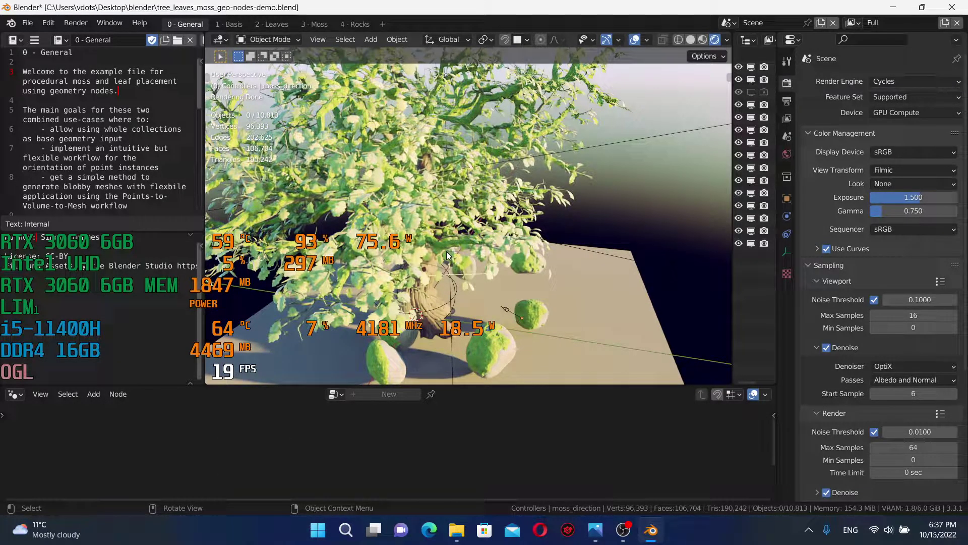
middle_drag(444, 238, 463, 241)
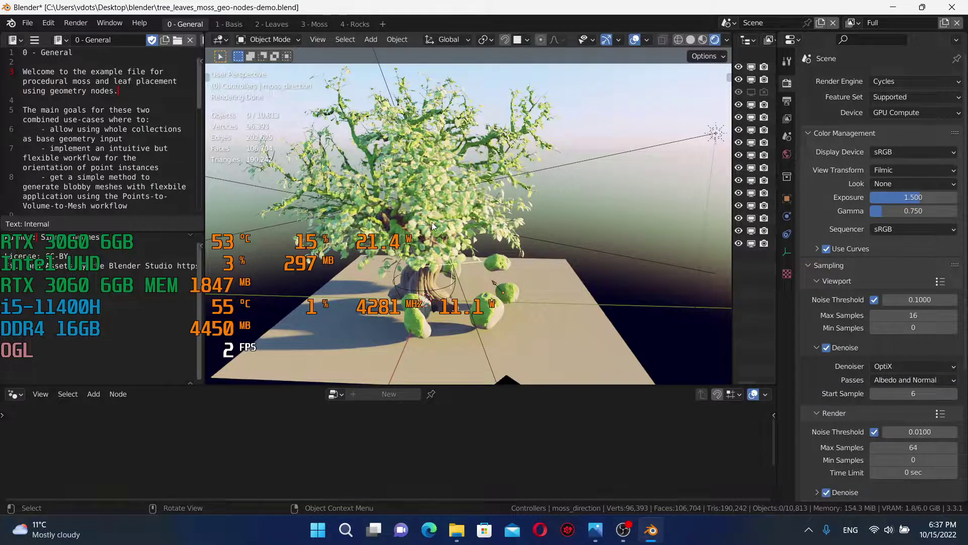
middle_drag(435, 228, 435, 188)
scroll(378, 284, up, 8)
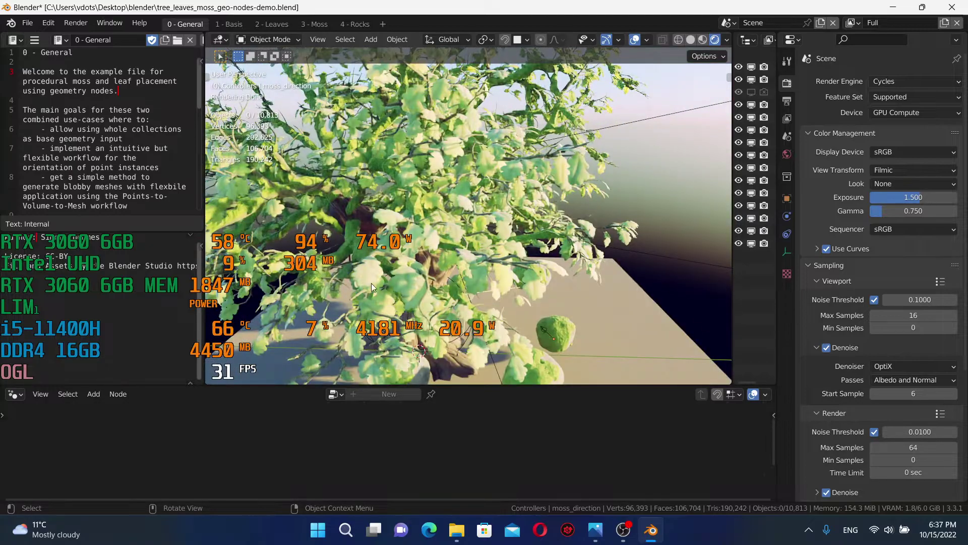
scroll(377, 283, down, 6)
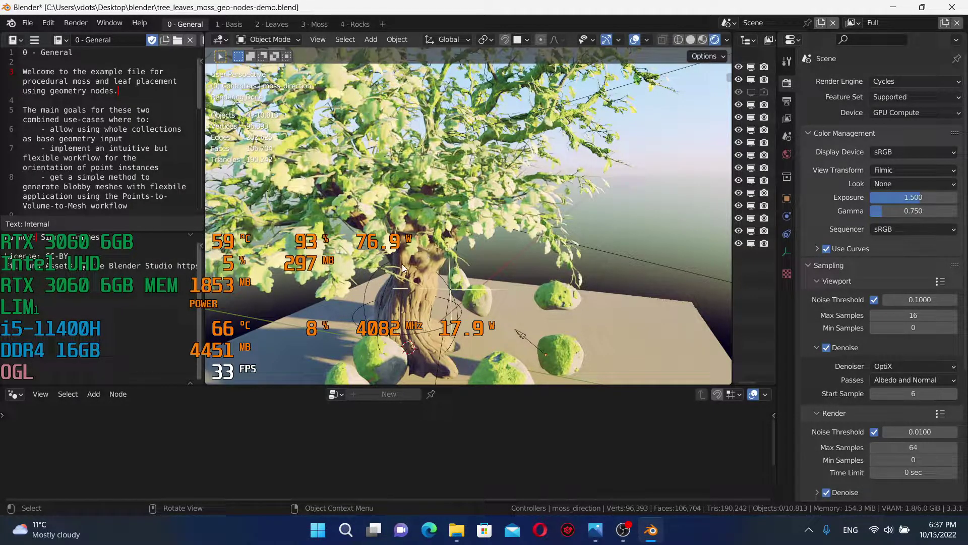
middle_drag(310, 281, 453, 267)
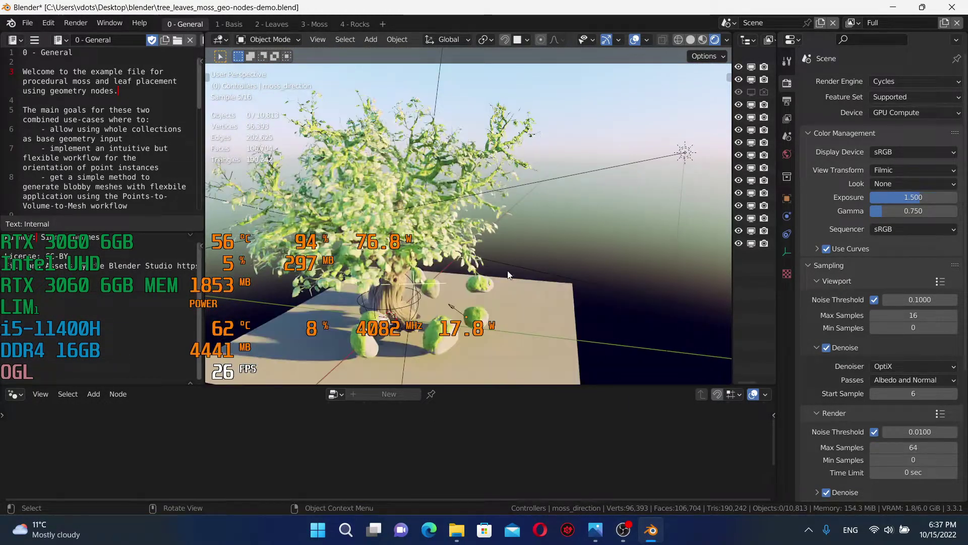
- Quit the moss demo without saving and select the flat-archiviz file in File Explorer
click(965, 4)
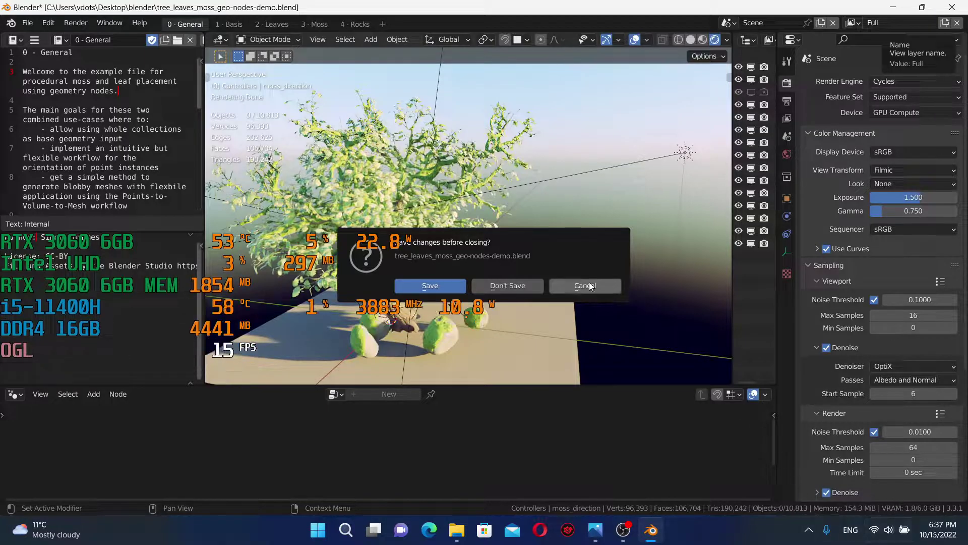
click(506, 285)
click(352, 209)
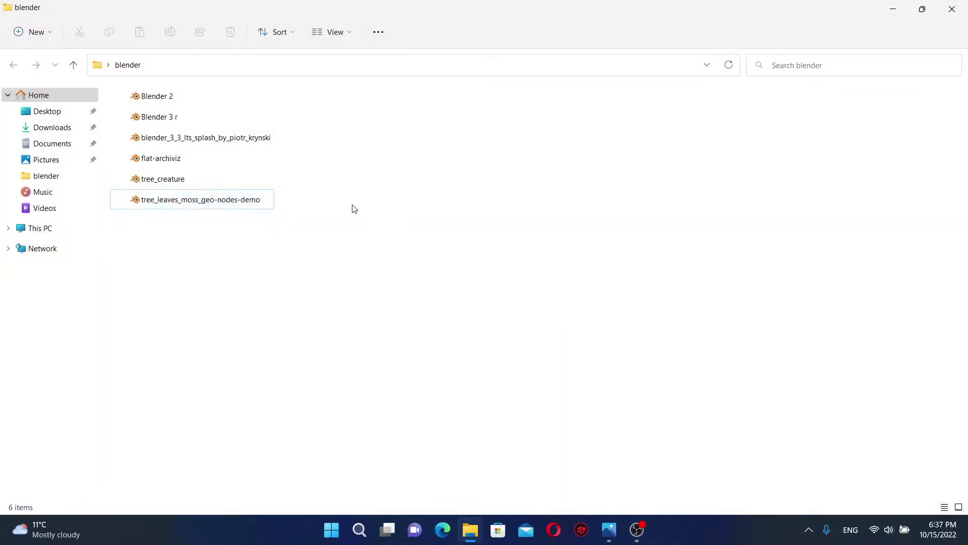
click(176, 162)
click(332, 177)
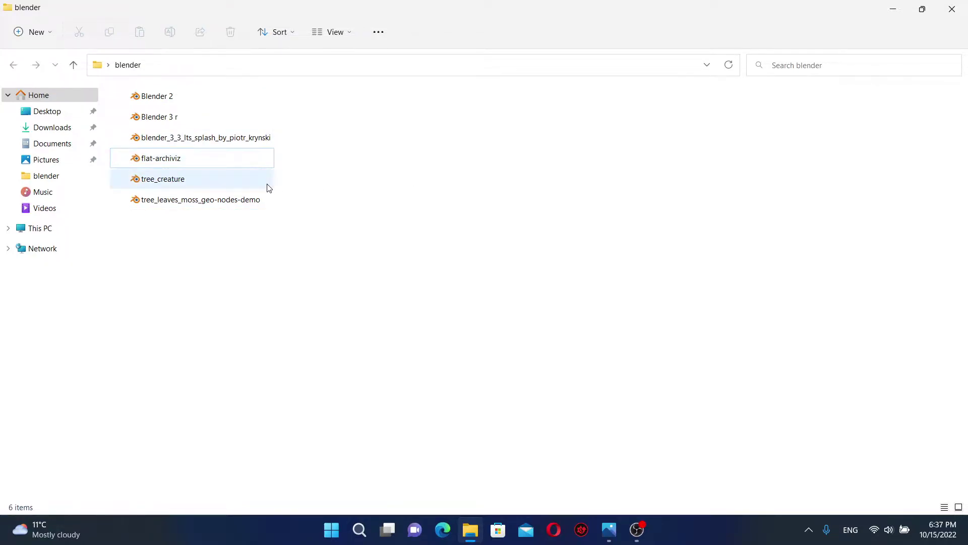
click(213, 163)
- Browse the tree_creature, moss and splash files, then open Blender 3 r.blend
click(310, 131)
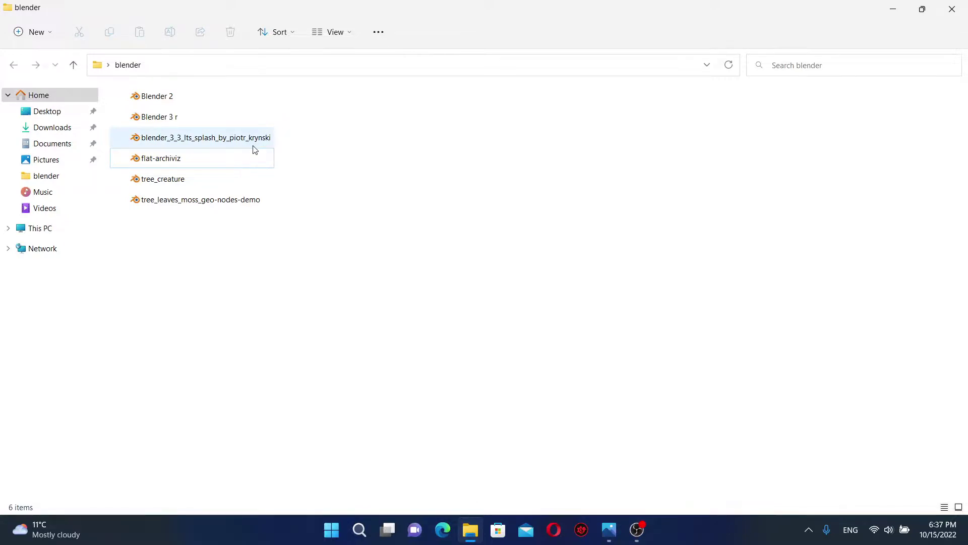
click(190, 181)
click(384, 162)
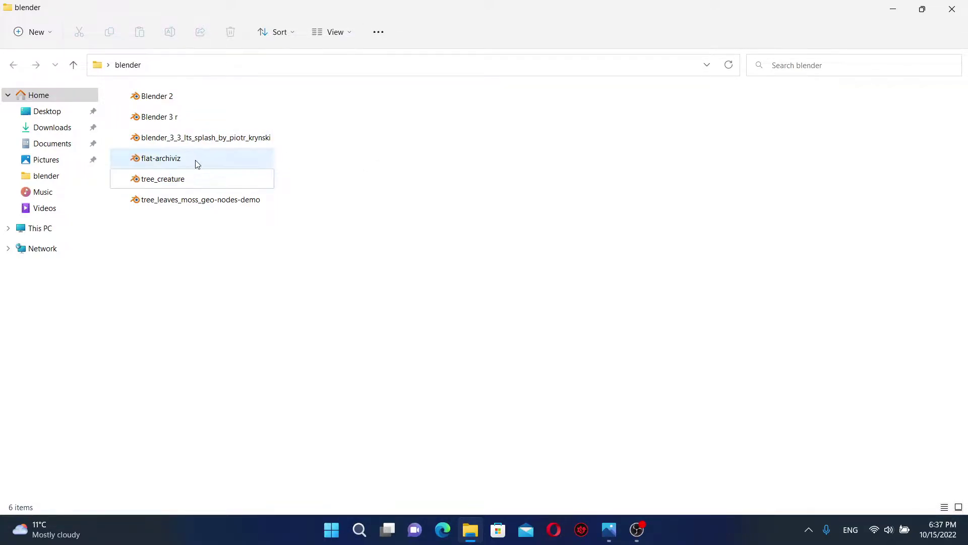
click(184, 180)
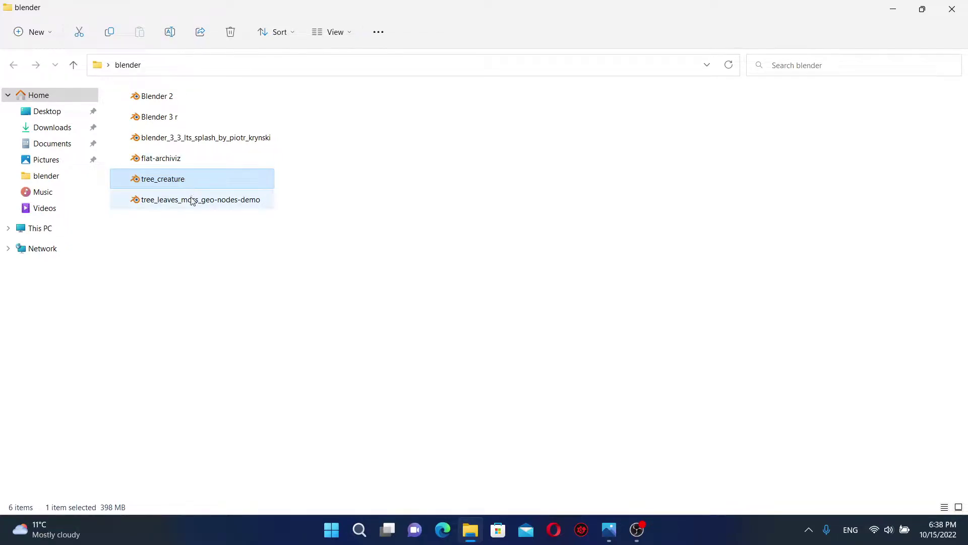
click(177, 201)
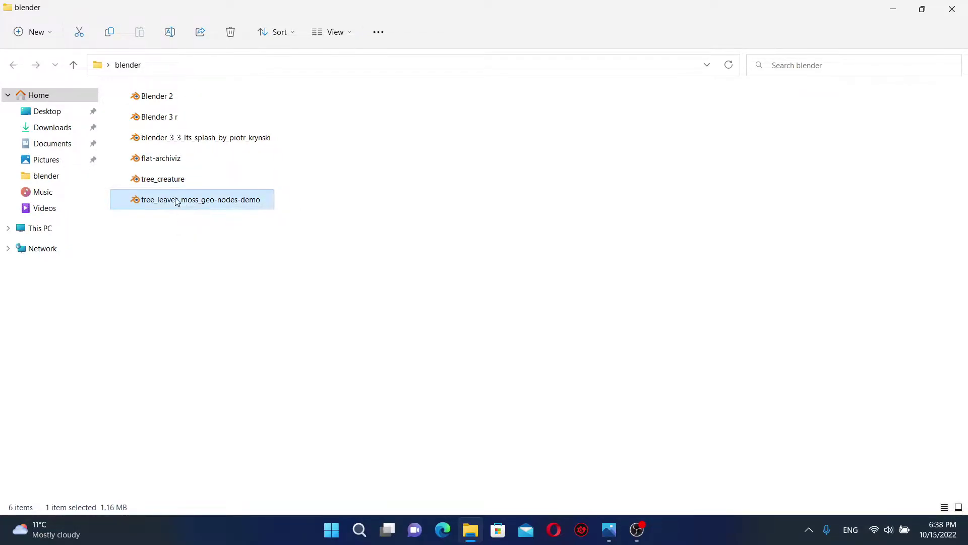
click(188, 137)
click(183, 116)
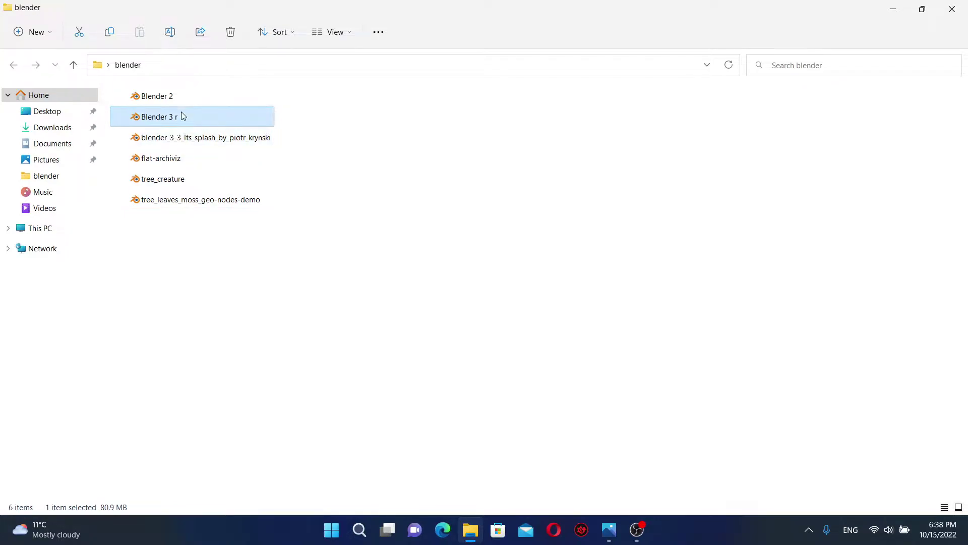
double_click(189, 117)
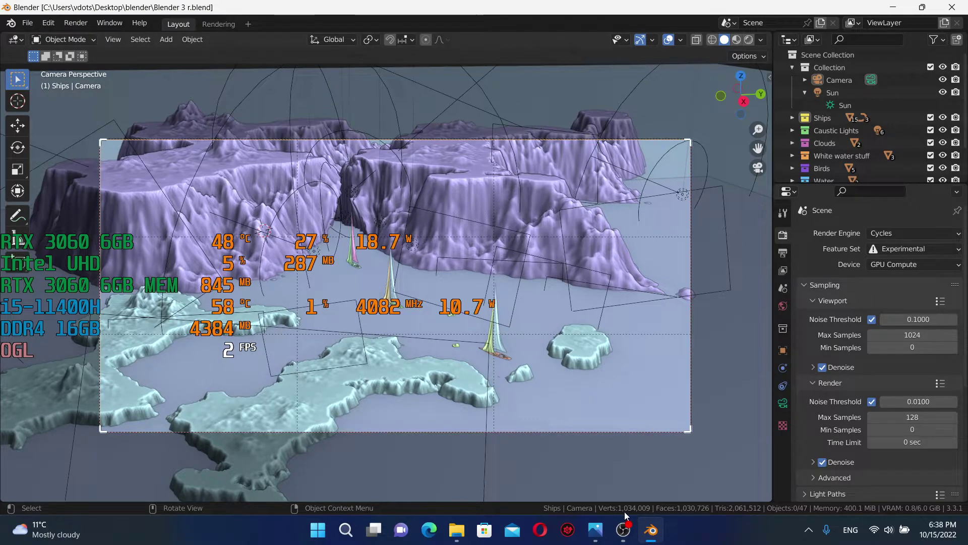
- Switch the iceberg scene to Rendered shading and orbit and zoom among the icebergs and ships
middle_drag(444, 282, 316, 257)
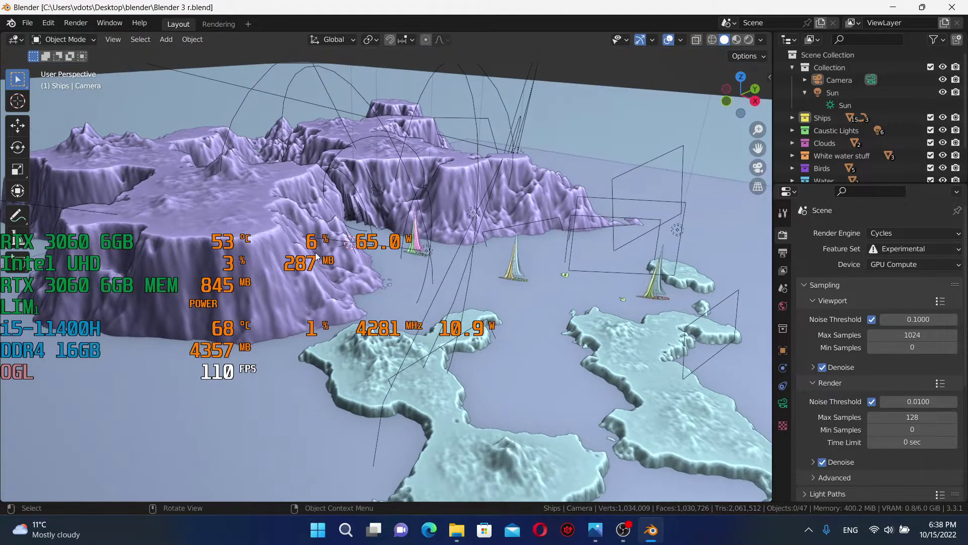
click(753, 41)
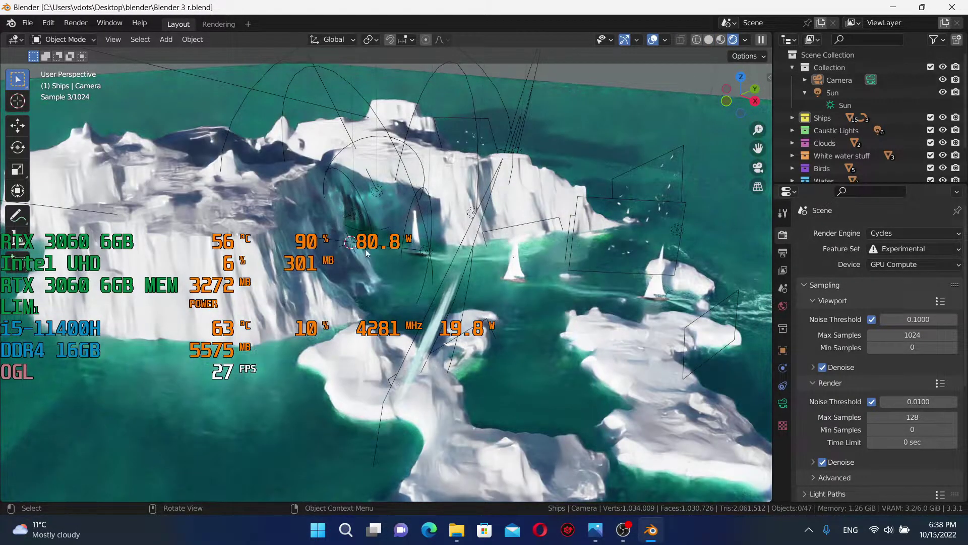
middle_drag(462, 237, 261, 343)
middle_drag(368, 338, 432, 366)
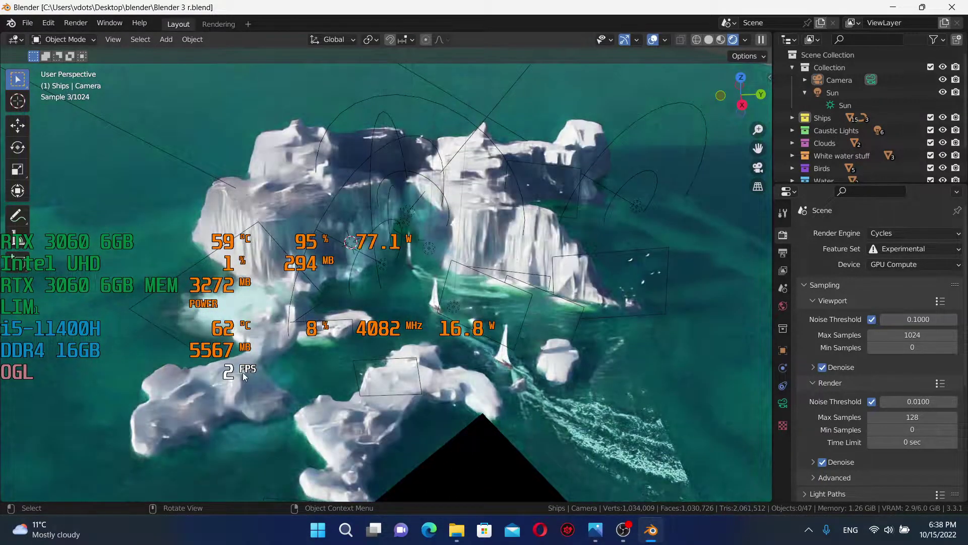
scroll(224, 373, up, 5)
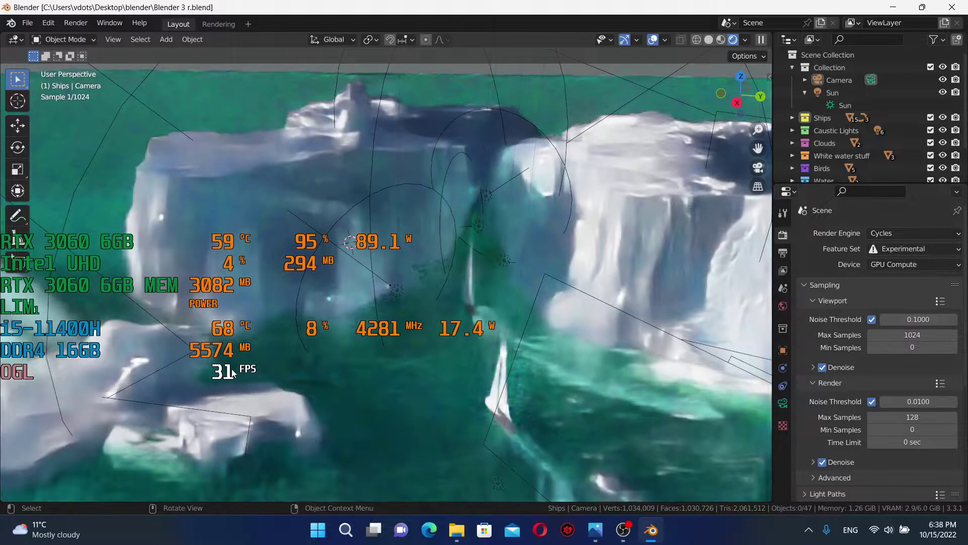
middle_drag(234, 372, 381, 336)
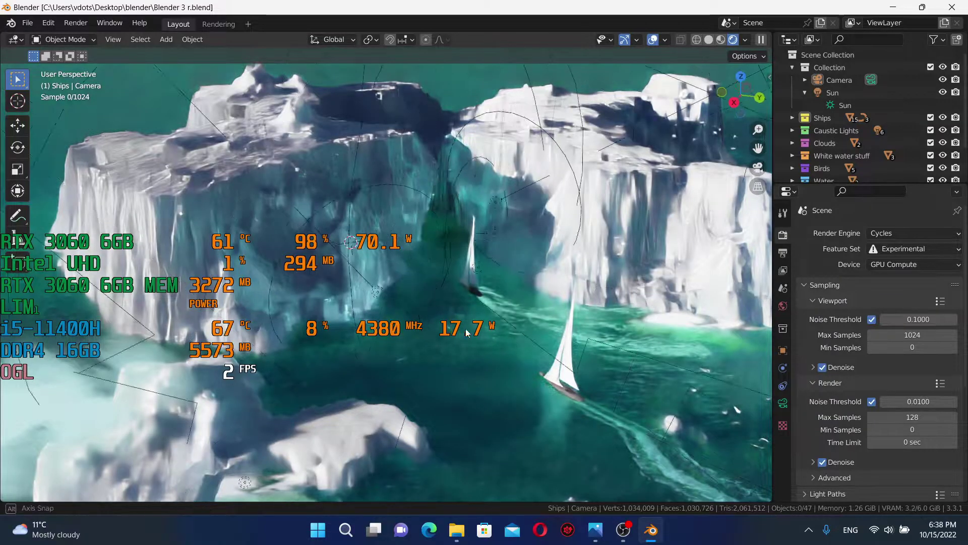
middle_drag(327, 297, 205, 289)
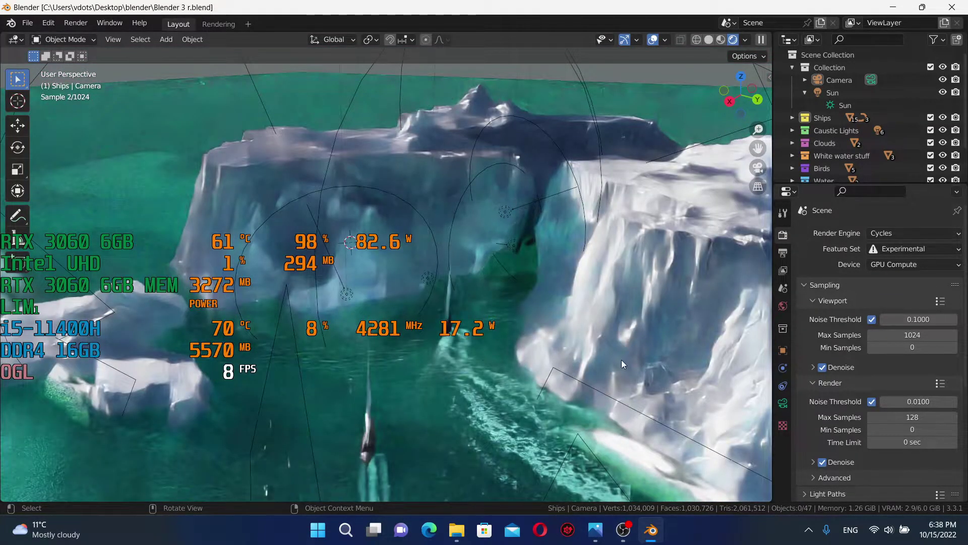
middle_drag(622, 359, 587, 366)
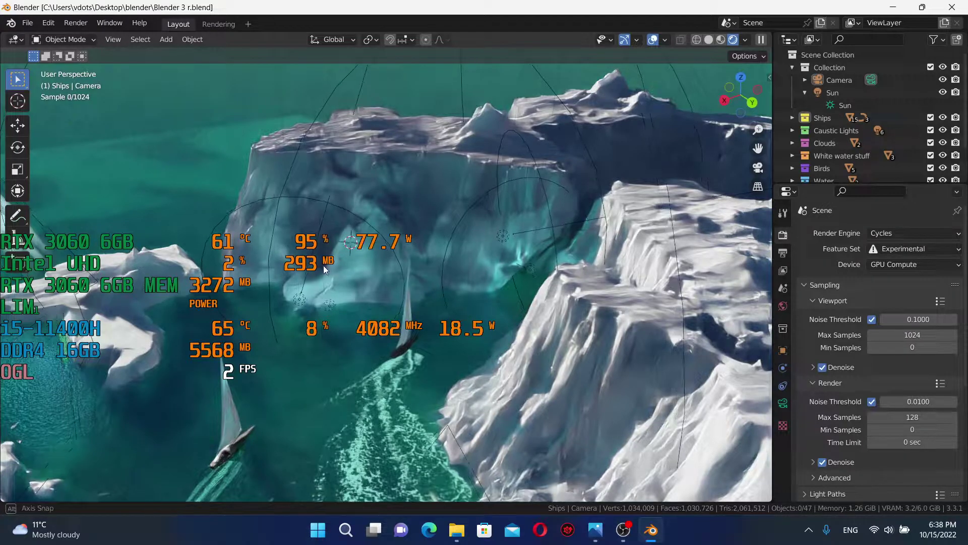
middle_drag(324, 266, 313, 192)
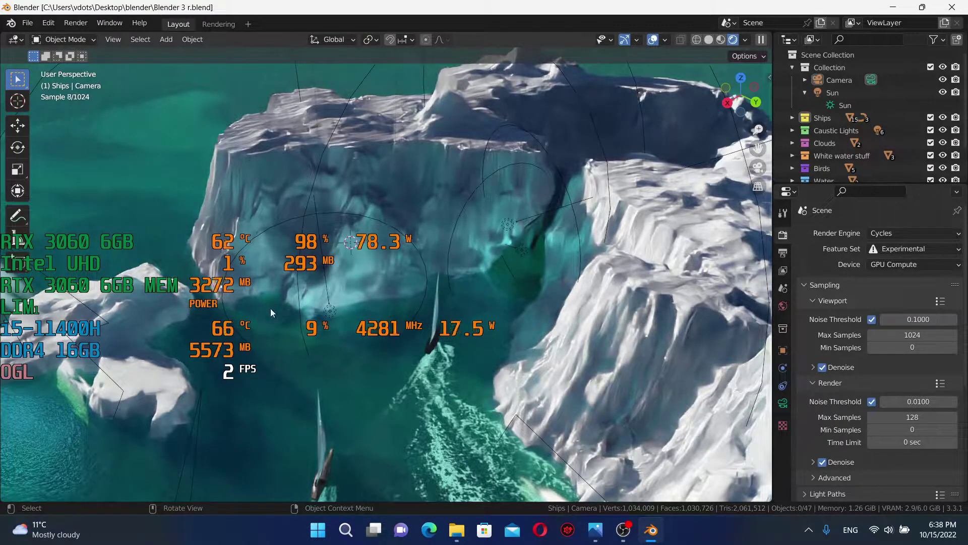
- Close the iceberg file and open blender_3_3_lts_splash_by_piotr_krynski.blend from File Explorer
click(952, 7)
click(339, 277)
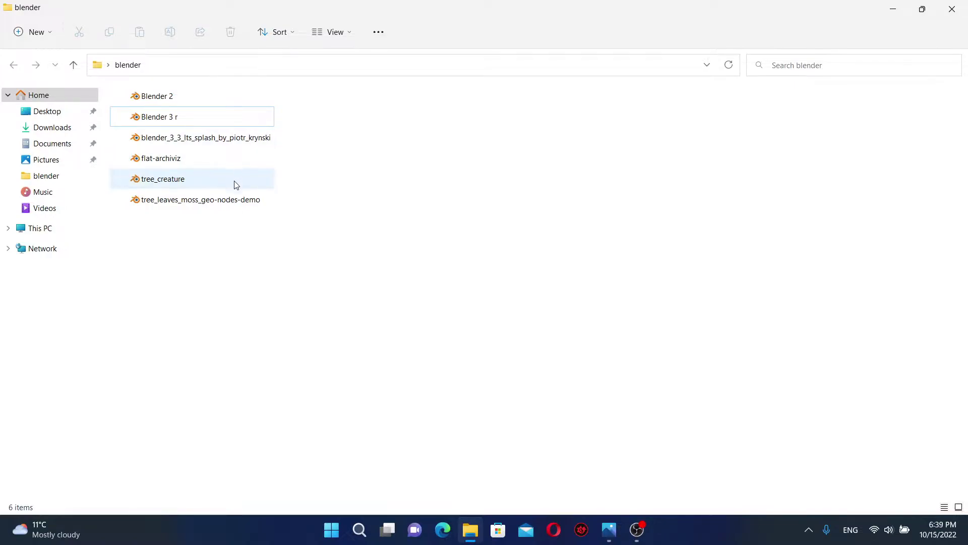
click(240, 144)
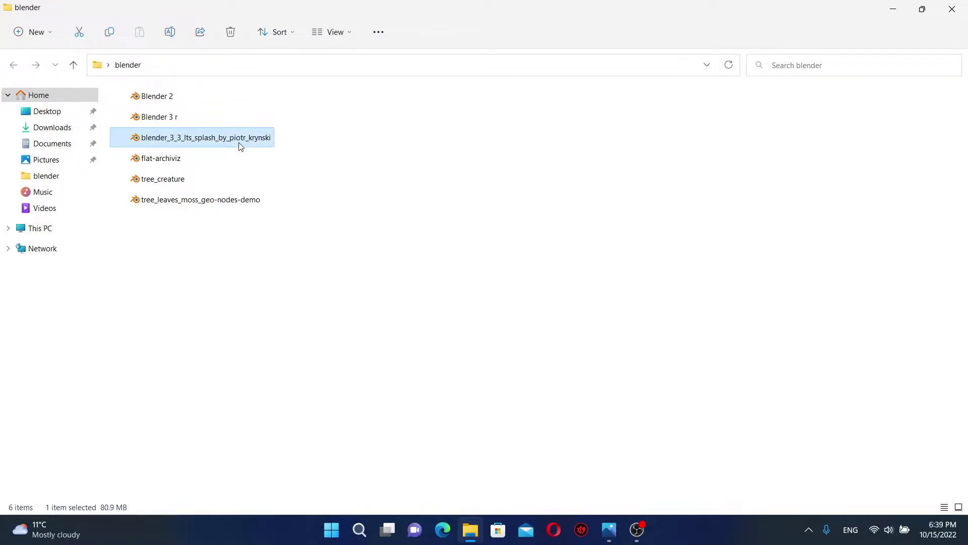
double_click(240, 146)
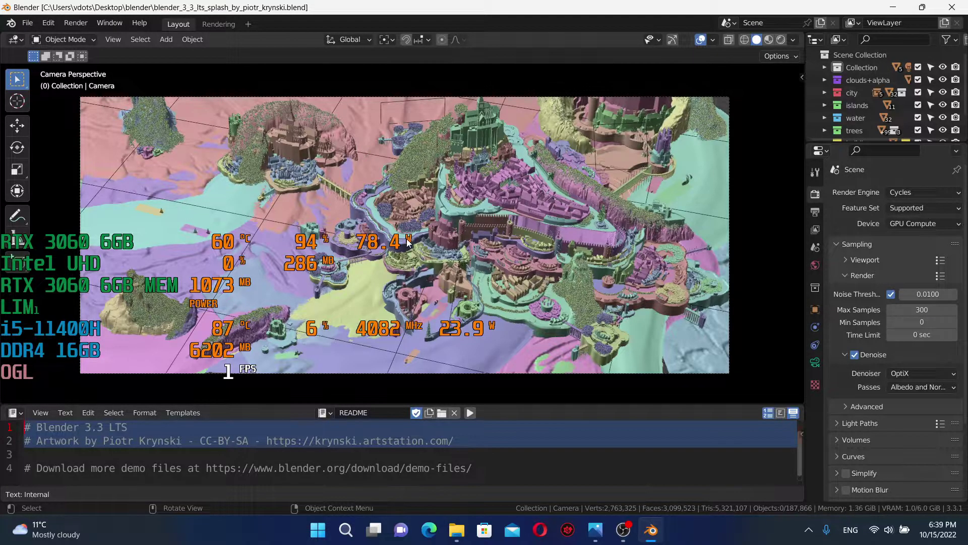
- Orbit out of the camera view and zoom in over the island town's buildings
middle_drag(408, 243, 407, 217)
scroll(477, 229, up, 6)
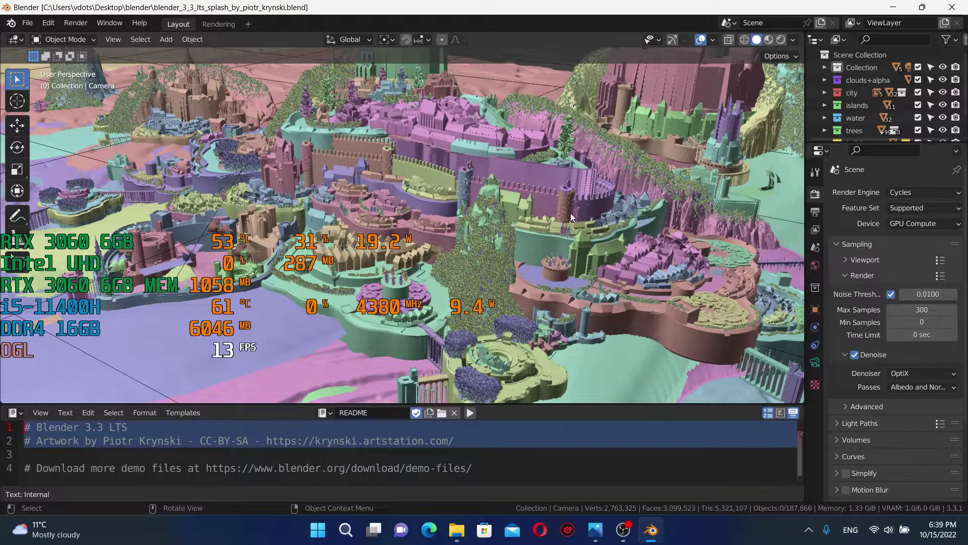
middle_drag(333, 183, 396, 197)
scroll(402, 196, up, 3)
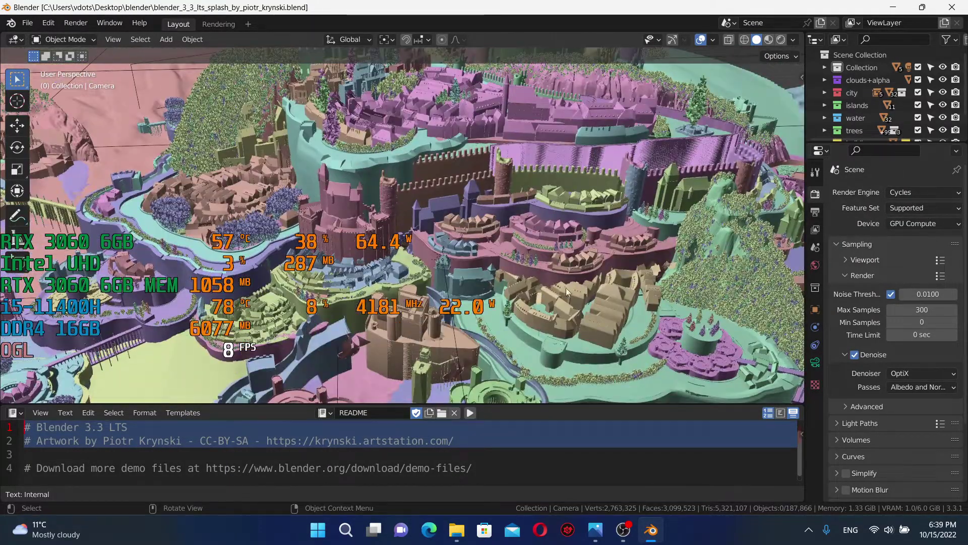
scroll(656, 282, down, 3)
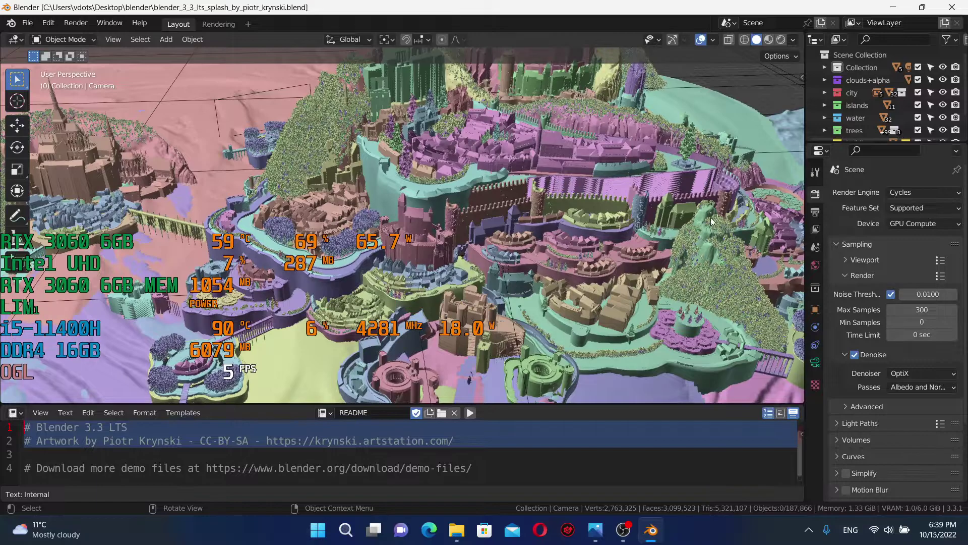
- Switch the town to Rendered shading and orbit and zoom in on the island
click(783, 39)
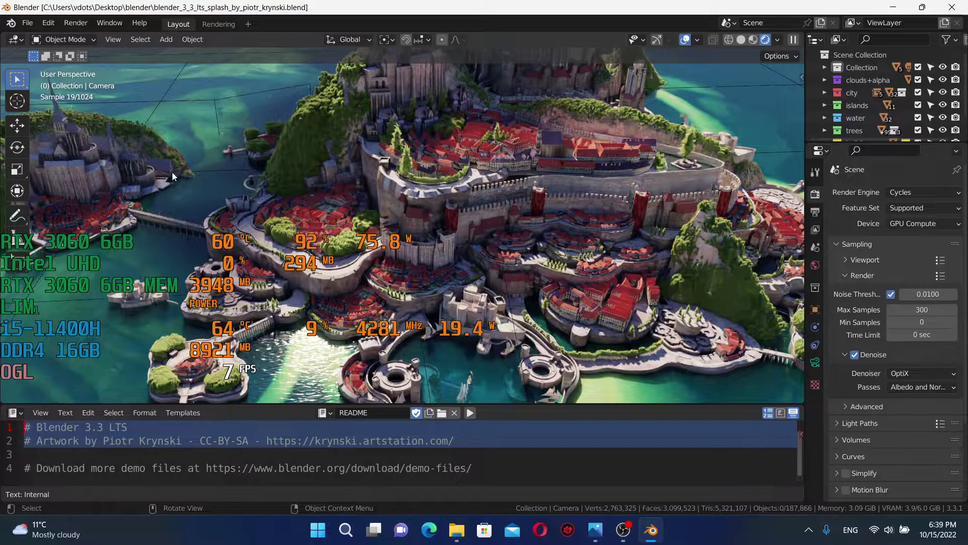
middle_drag(459, 202, 558, 238)
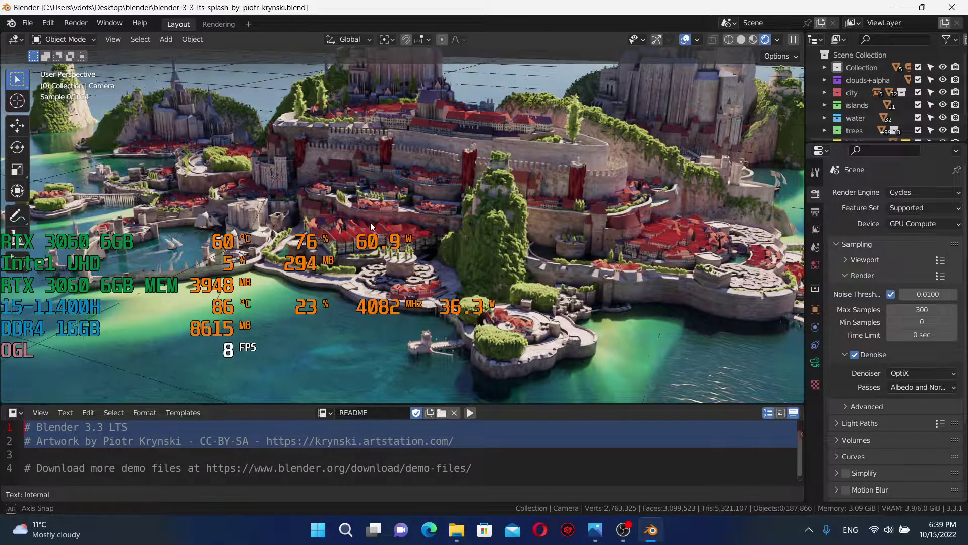
middle_drag(372, 222, 495, 262)
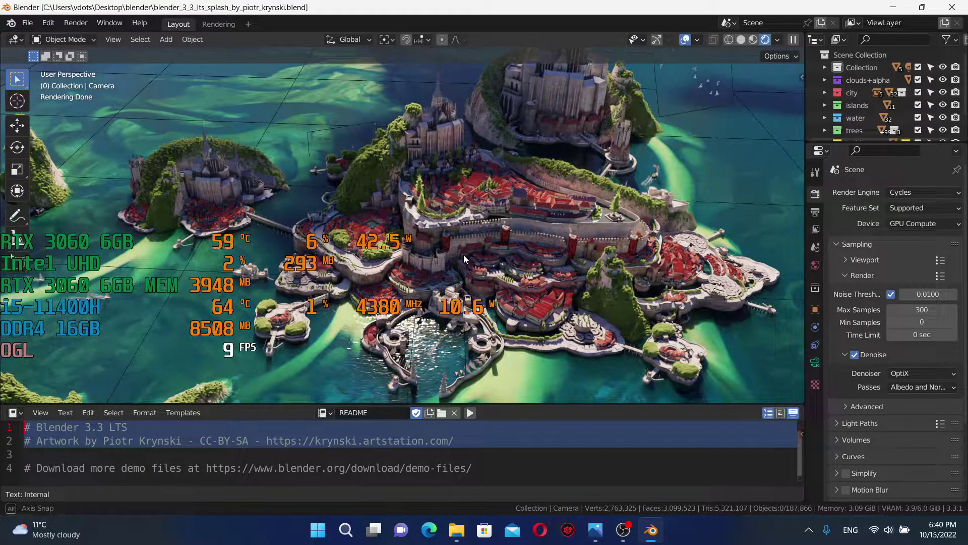
middle_drag(498, 245, 483, 229)
scroll(483, 230, up, 3)
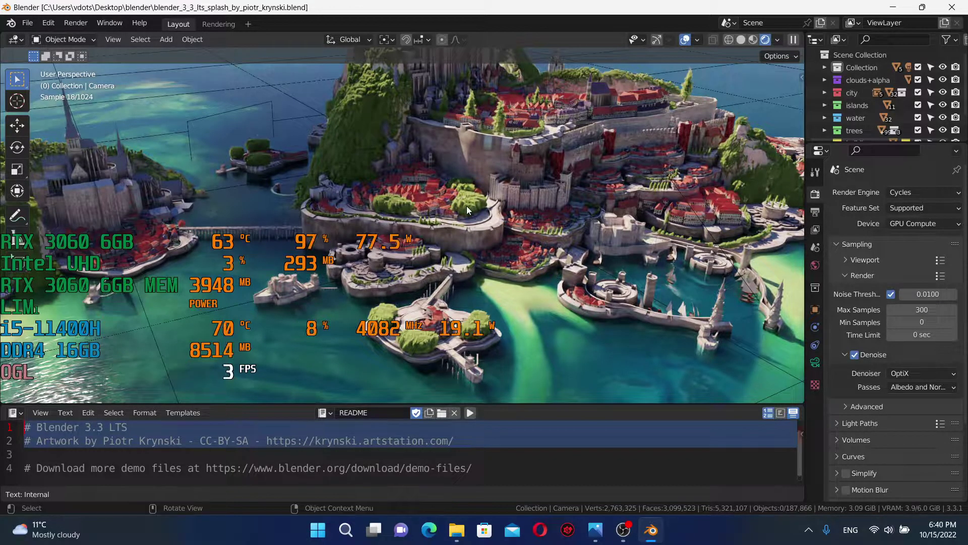
scroll(460, 206, up, 5)
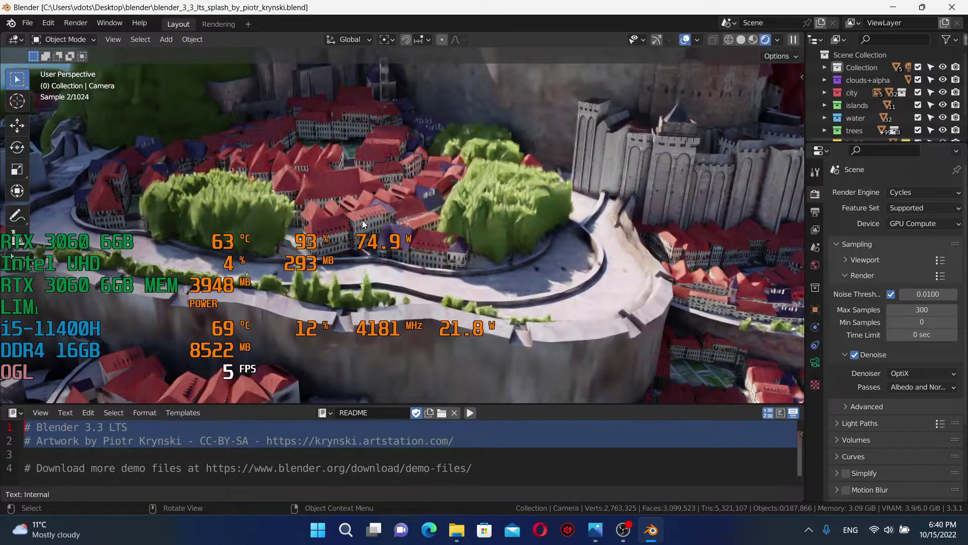
- Orbit around the castle and harbour, then tilt toward the horizon with numpad 2
middle_drag(663, 235, 403, 248)
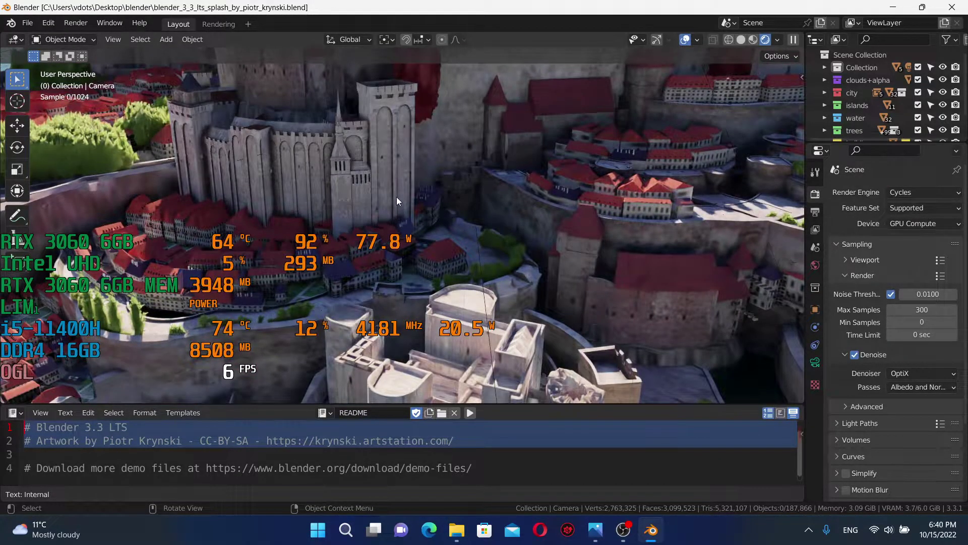
middle_drag(397, 197, 562, 206)
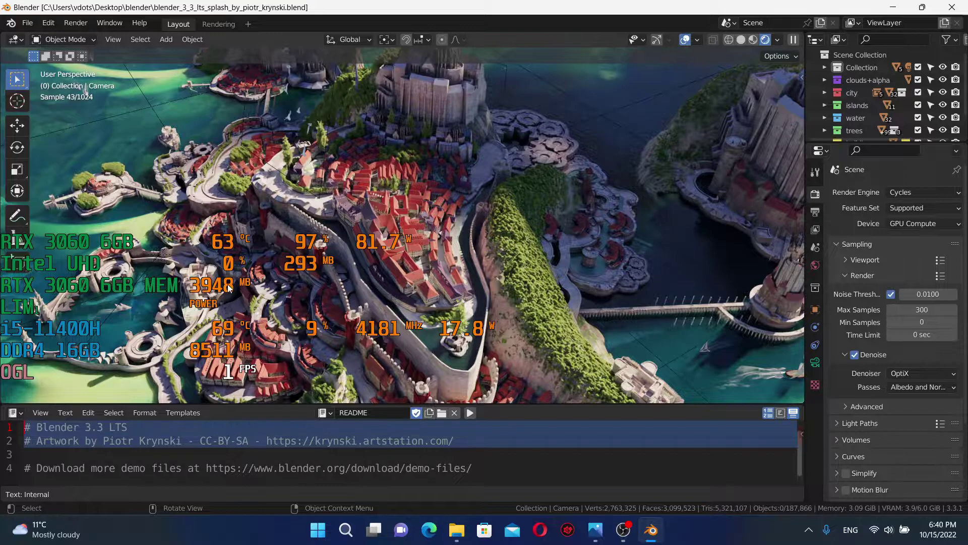
middle_drag(328, 277, 409, 254)
scroll(409, 254, down, 4)
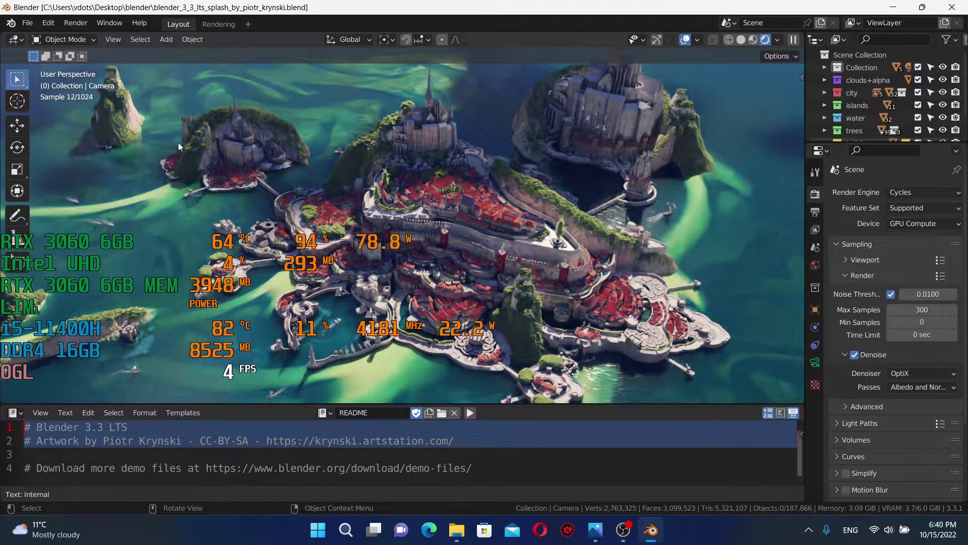
key(KP_2)
key(KP_2)
key(KP_2)
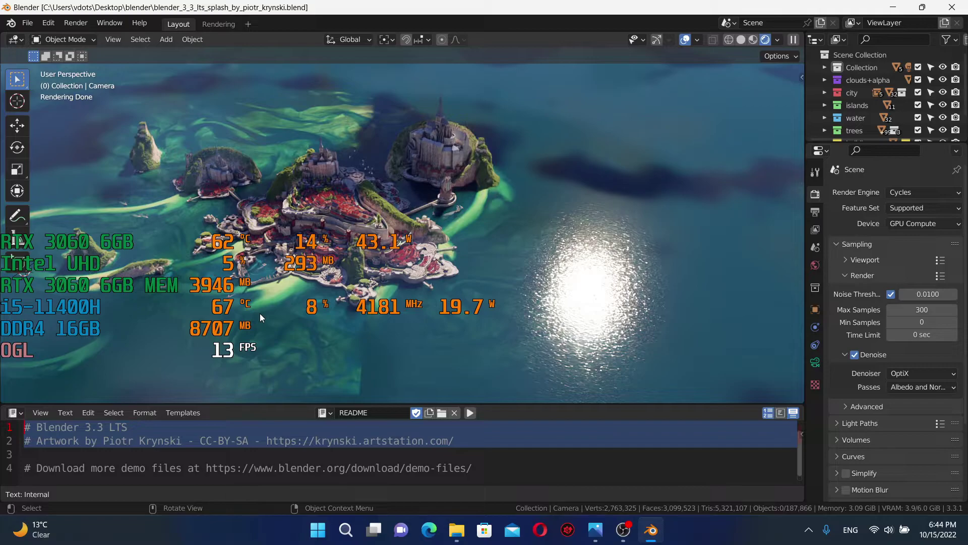
- Orbit to a low angle and zoom in on the island's walls and red rooftops
middle_drag(288, 226, 312, 229)
scroll(312, 230, up, 3)
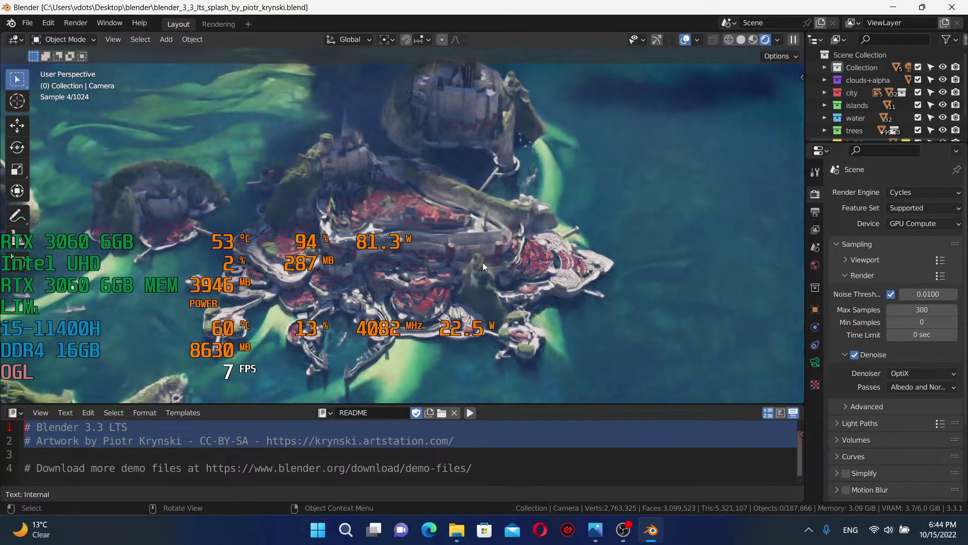
middle_drag(482, 262, 442, 233)
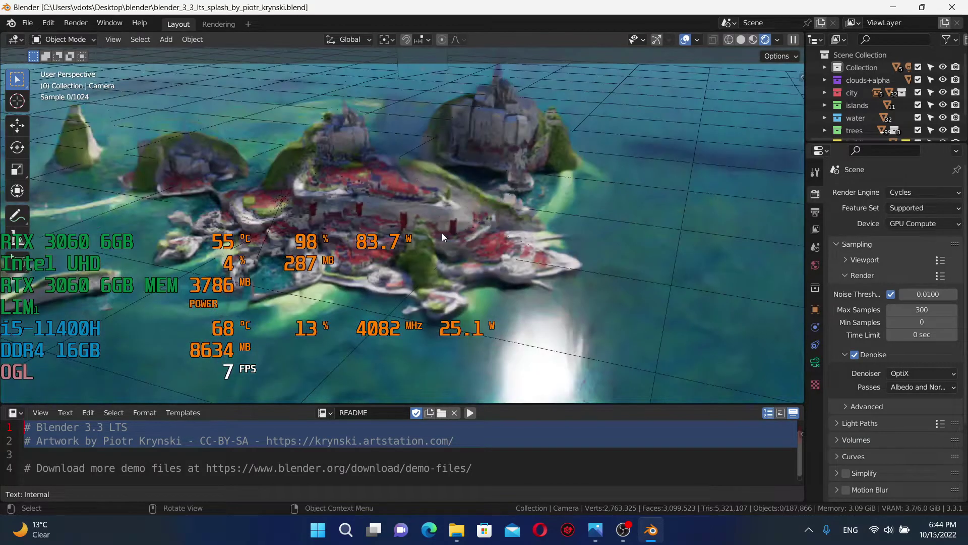
scroll(412, 190, up, 3)
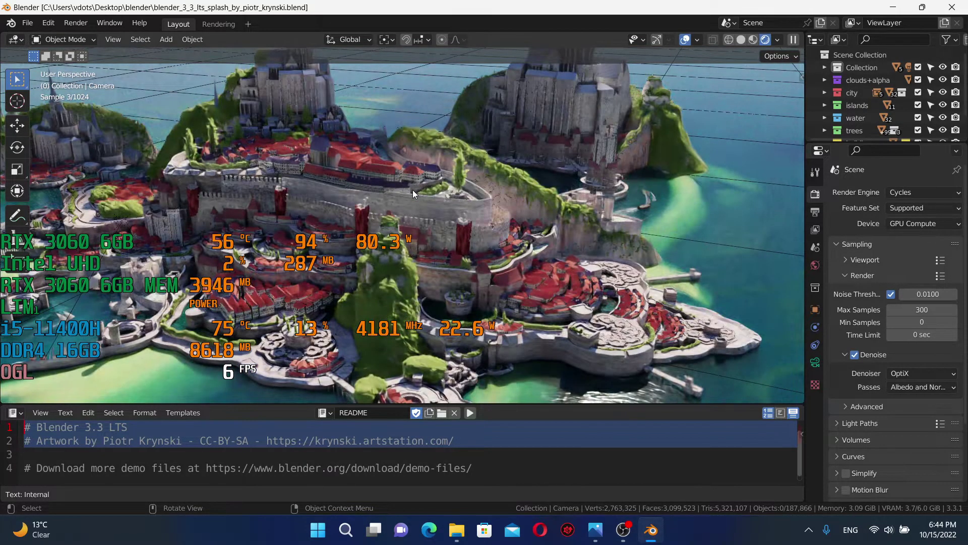